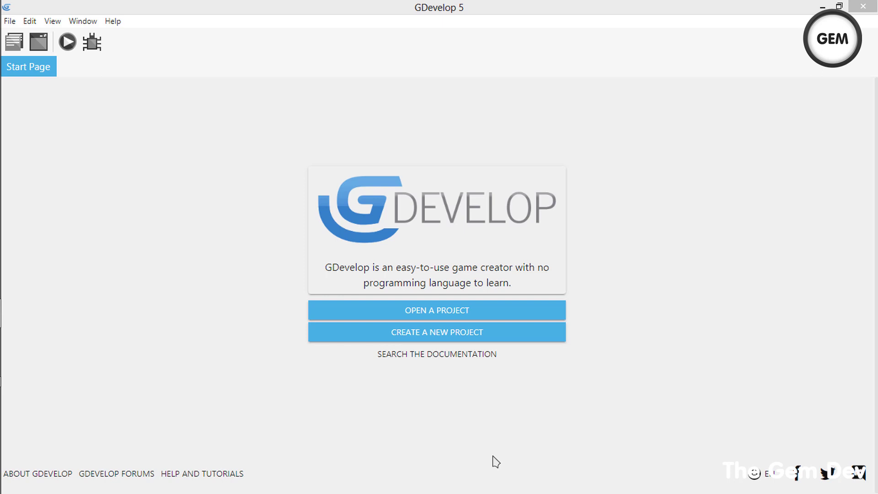
{"action": "left_click", "coordinate": [10, 21]}
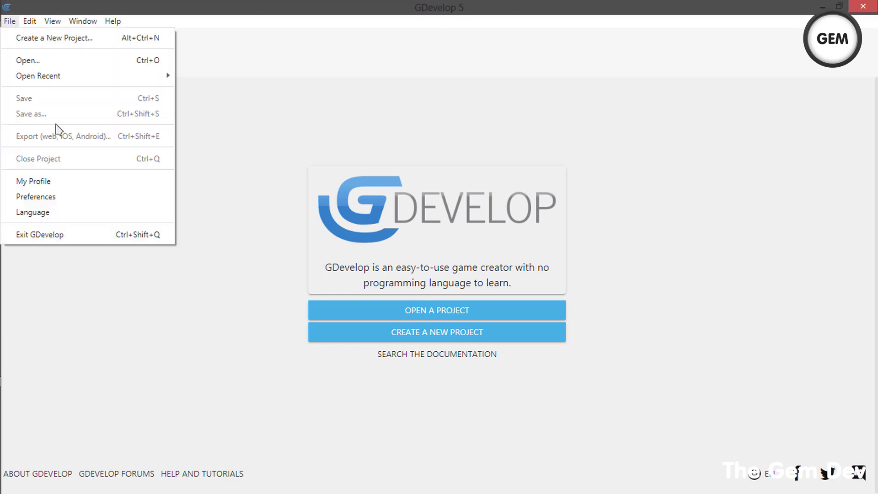
{"action": "left_click", "coordinate": [78, 197]}
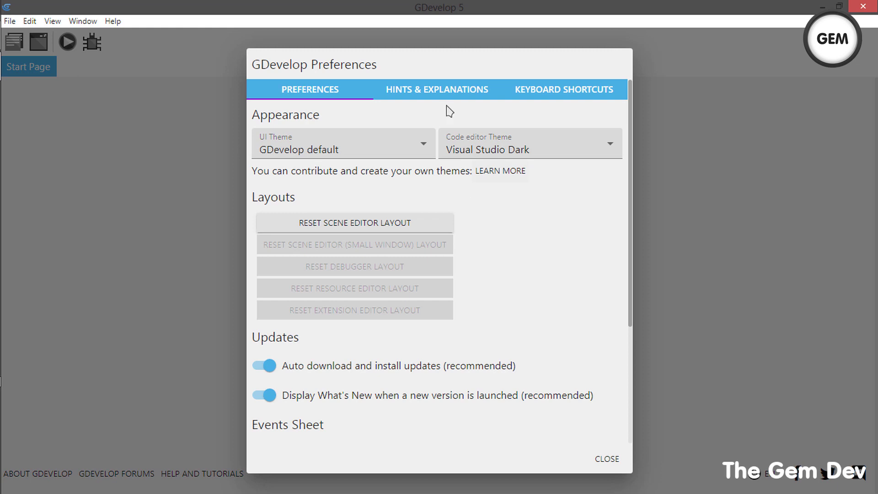
{"action": "left_click", "coordinate": [606, 458]}
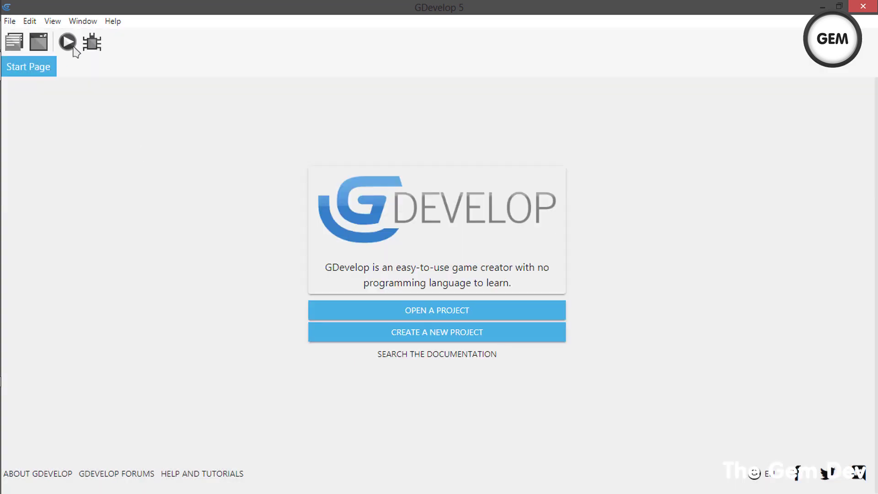
- Read through the What's New release notes for version 5.0.0-beta99, from new features to internal changes
{"action": "left_click", "coordinate": [113, 21]}
{"action": "left_click", "coordinate": [143, 177]}
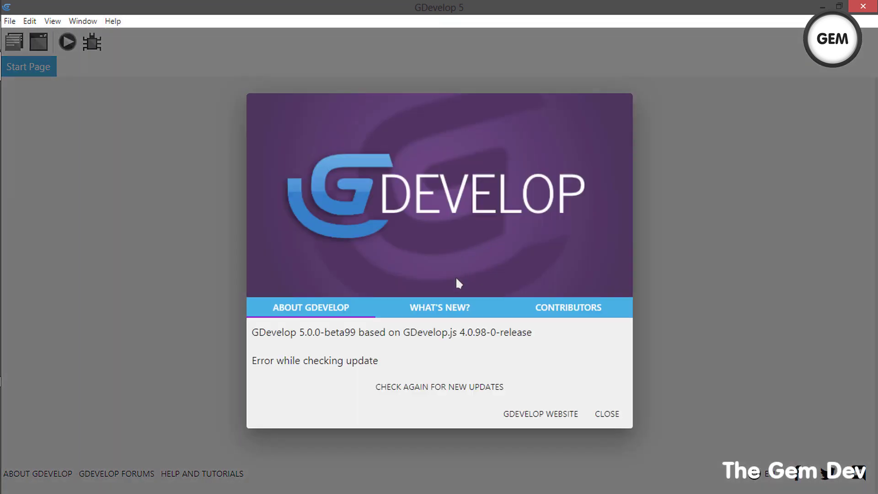
{"action": "left_click", "coordinate": [449, 316]}
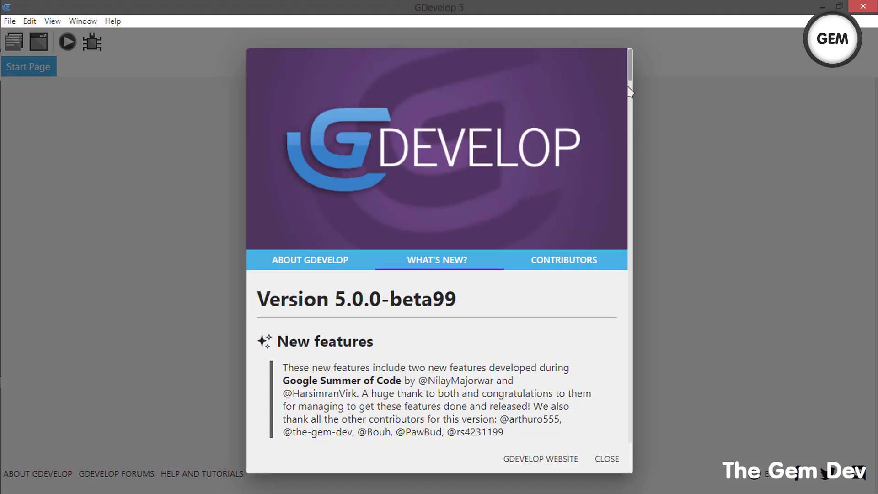
{"action": "left_click_drag", "start_coordinate": [630, 62], "coordinate": [630, 91]}
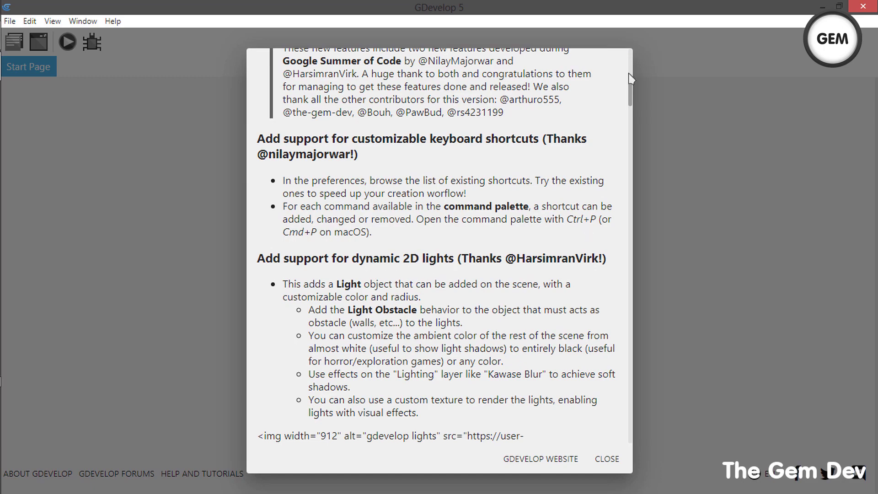
{"action": "left_click_drag", "start_coordinate": [630, 78], "coordinate": [632, 110]}
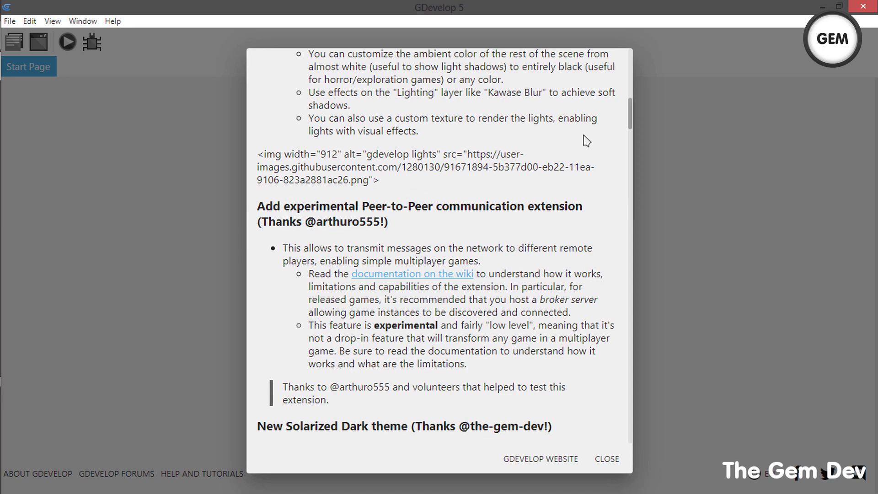
{"action": "left_click_drag", "start_coordinate": [631, 112], "coordinate": [632, 133]}
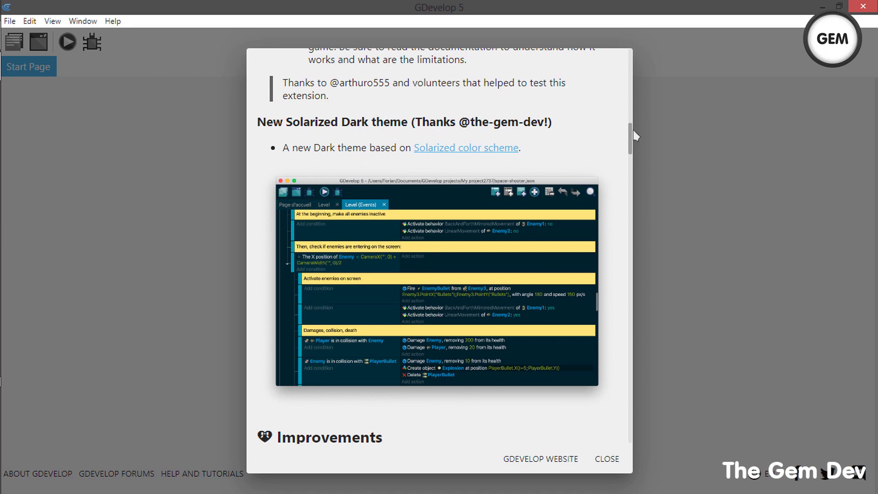
{"action": "left_click_drag", "start_coordinate": [631, 133], "coordinate": [632, 165]}
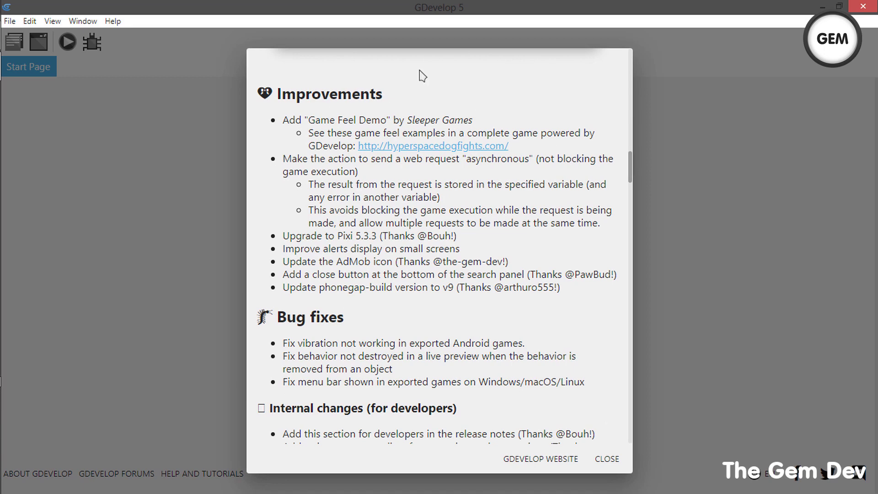
{"action": "left_click_drag", "start_coordinate": [634, 180], "coordinate": [633, 191]}
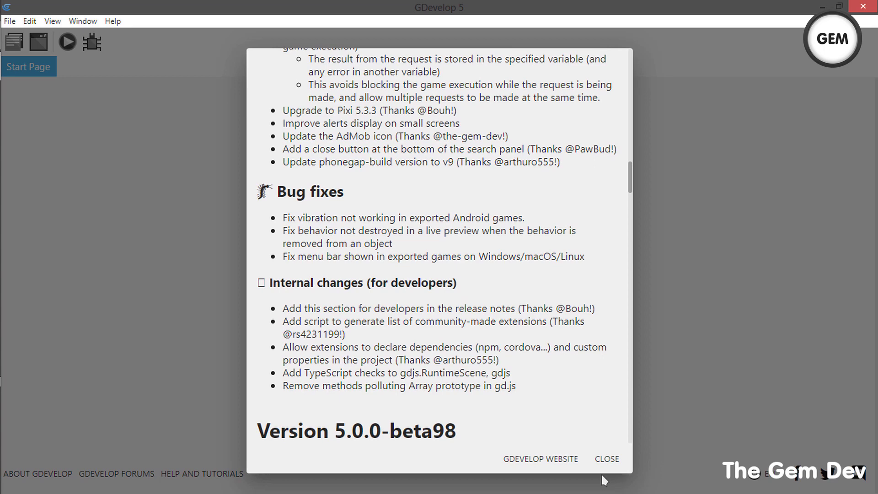
{"action": "left_click", "coordinate": [606, 459]}
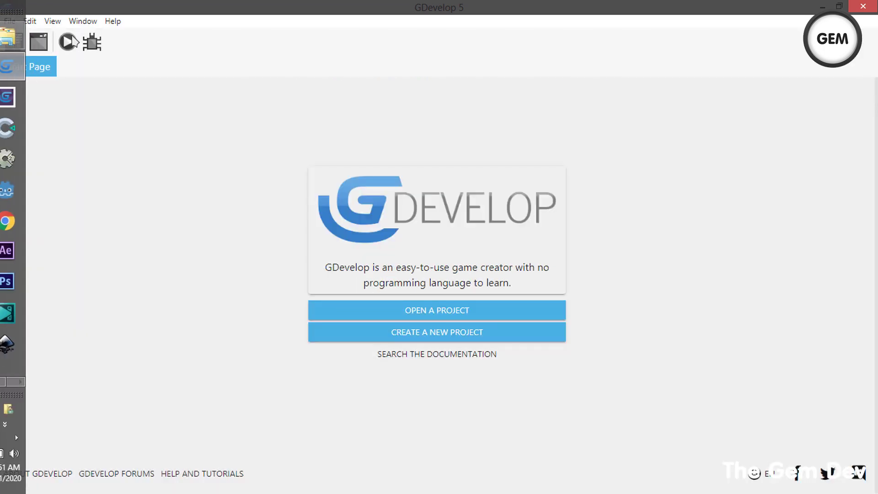
- Set the UI theme to Solarized Dark in the preferences
{"action": "left_click", "coordinate": [9, 21]}
{"action": "left_click", "coordinate": [76, 196]}
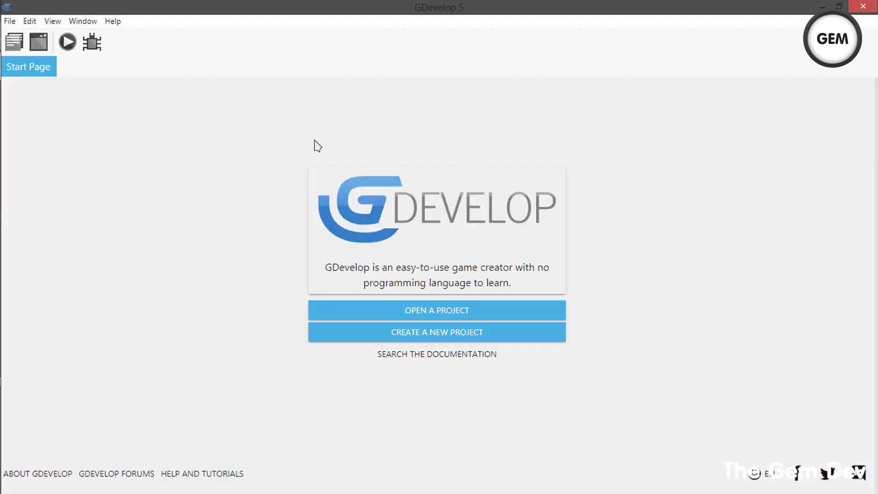
{"action": "left_click", "coordinate": [397, 143]}
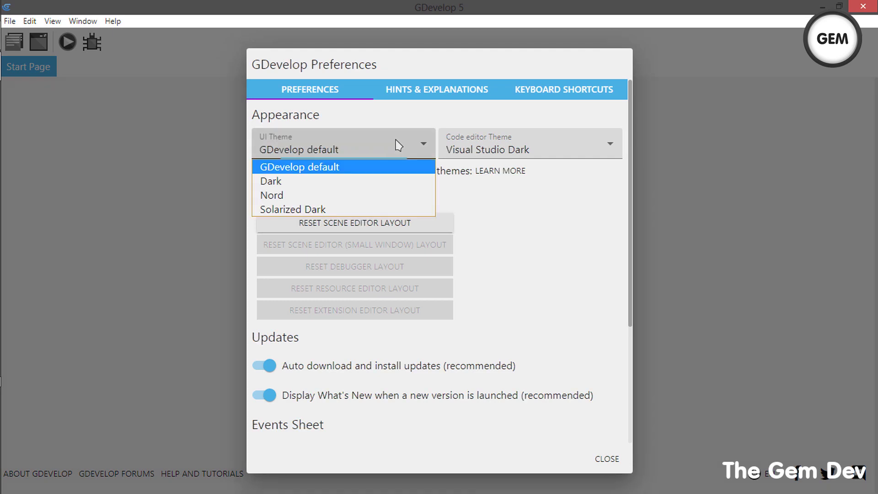
{"action": "left_click", "coordinate": [379, 210]}
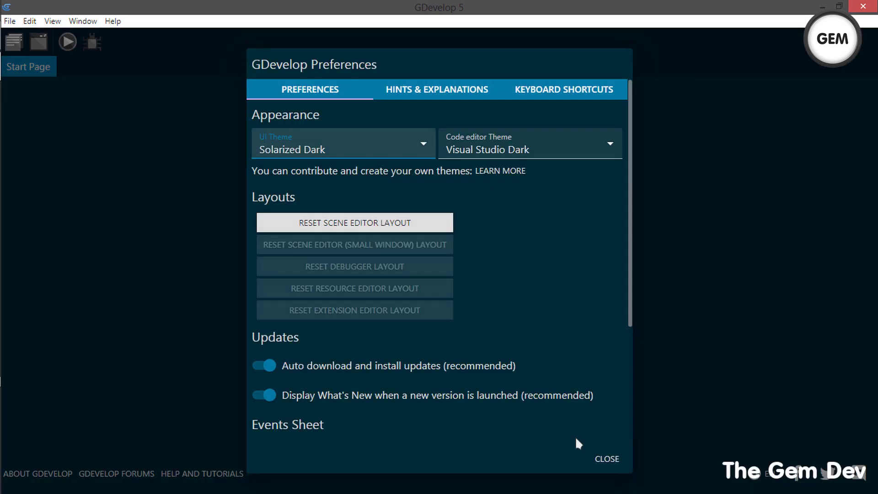
{"action": "left_click", "coordinate": [606, 459]}
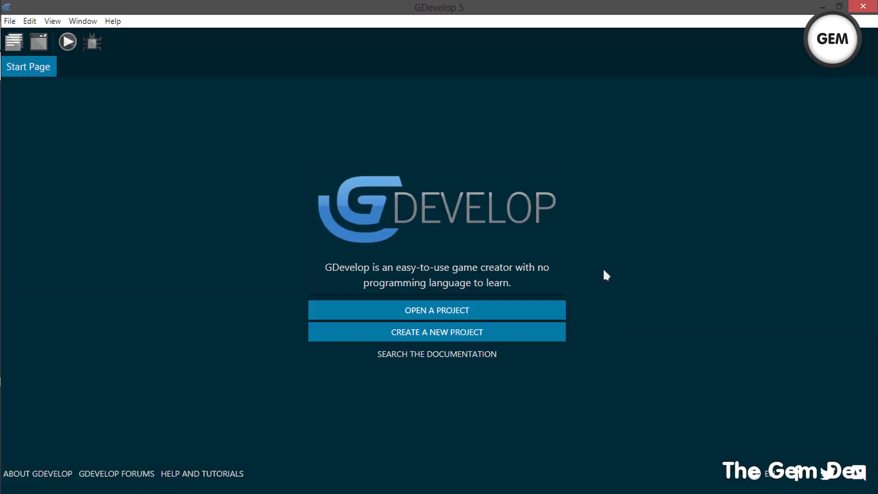
- Look over the starter games for a new project, then search the examples for "light" and open the lights example
{"action": "left_click", "coordinate": [524, 332]}
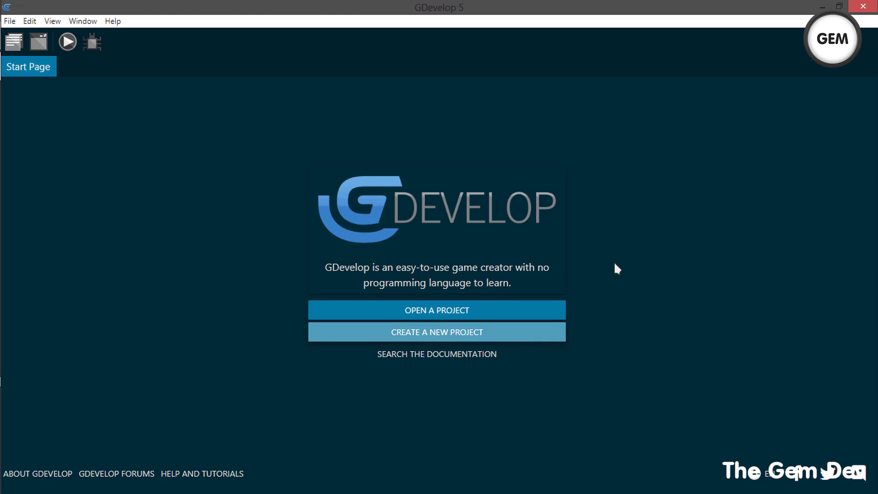
{"action": "left_click", "coordinate": [454, 328]}
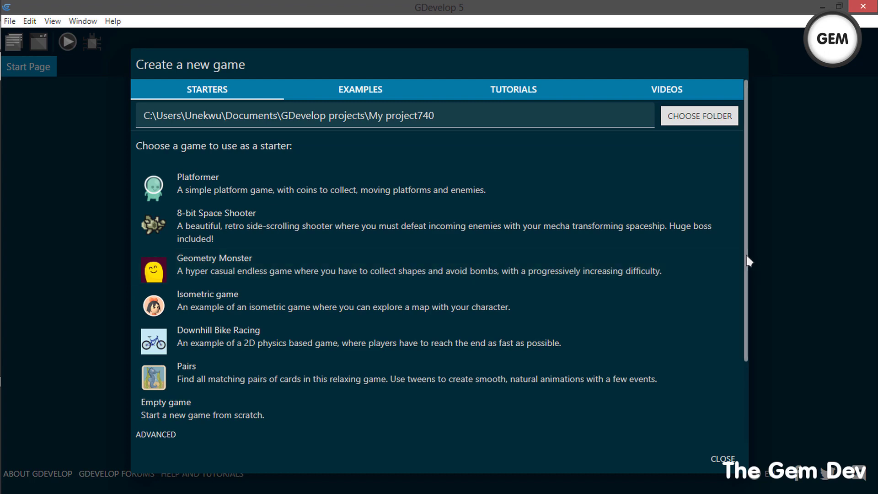
{"action": "scroll", "coordinate": [747, 260], "scroll_direction": "down", "scroll_amount": 3}
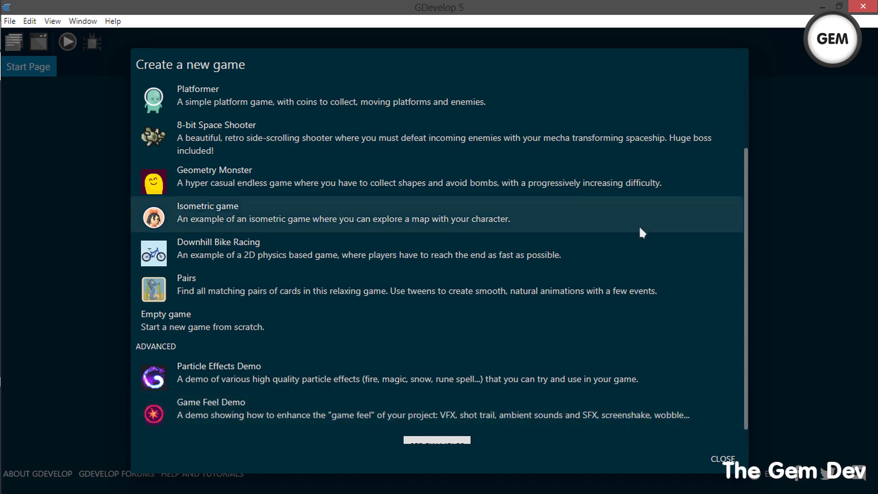
{"action": "scroll", "coordinate": [747, 250], "scroll_direction": "up", "scroll_amount": 3}
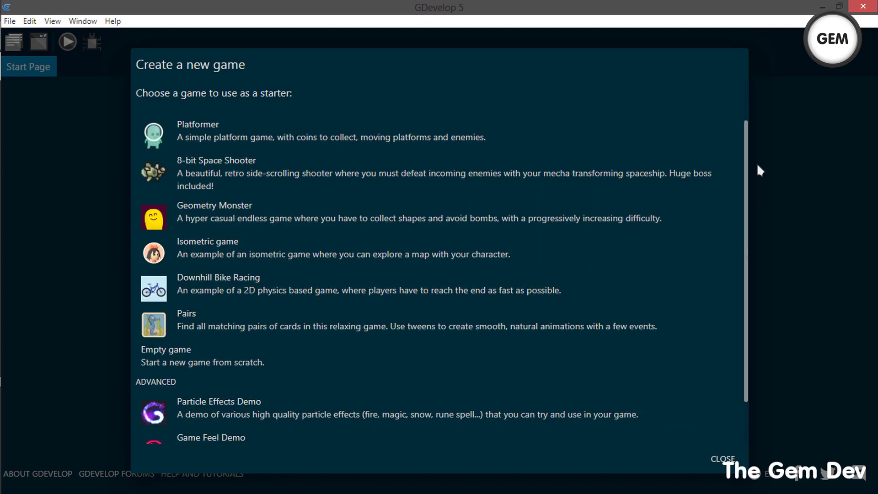
{"action": "left_click", "coordinate": [361, 90]}
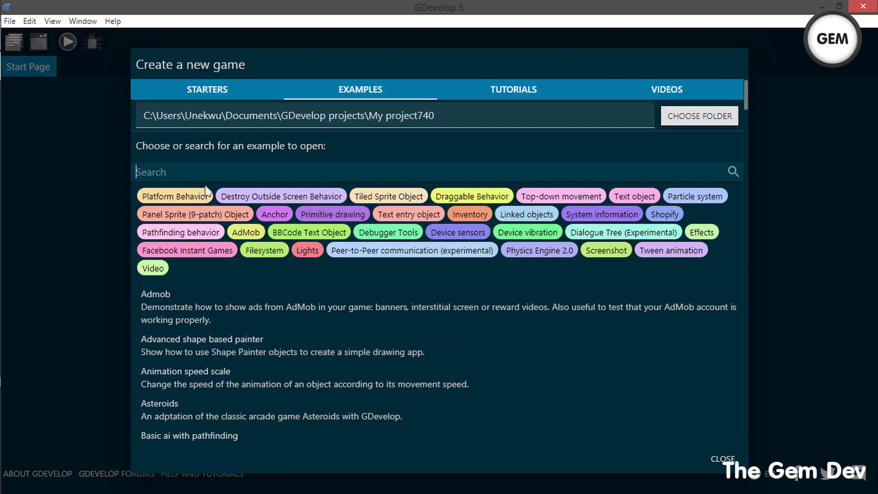
{"action": "type", "text": "light"}
{"action": "left_click", "coordinate": [207, 348]}
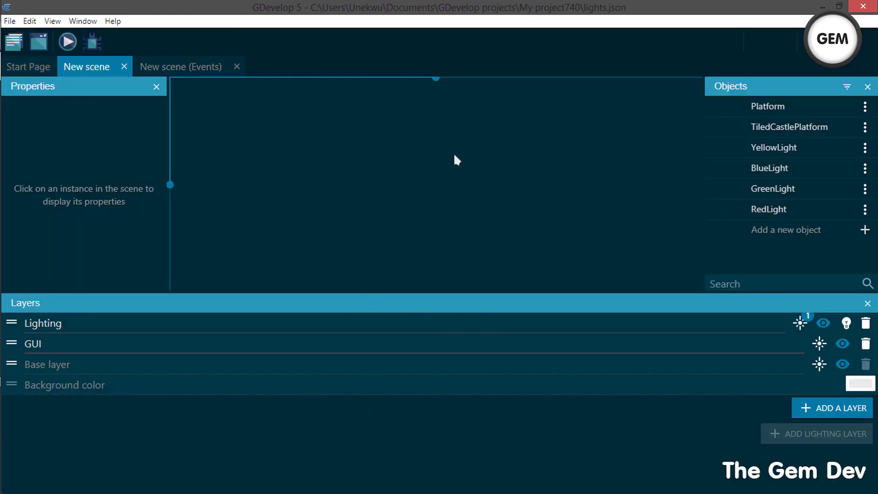
- Enlarge the scene view by shrinking the Layers area, and preview the lights example
{"action": "left_click_drag", "start_coordinate": [383, 297], "coordinate": [382, 379]}
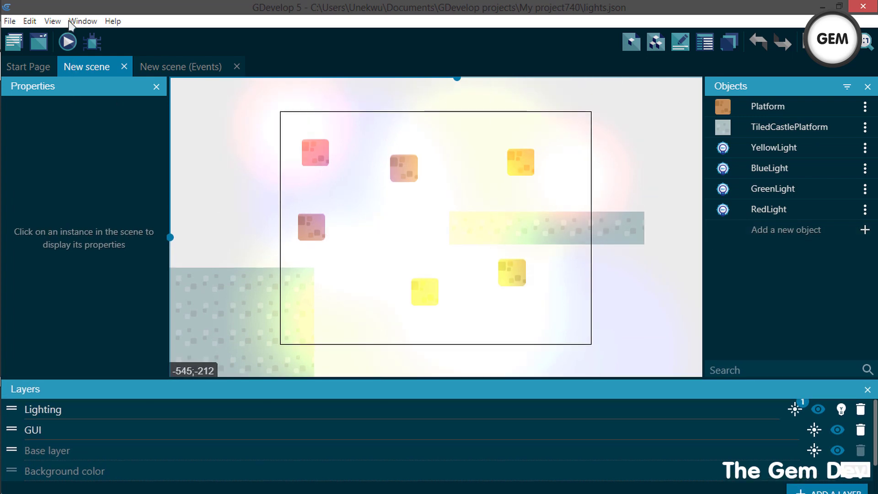
{"action": "left_click", "coordinate": [67, 40]}
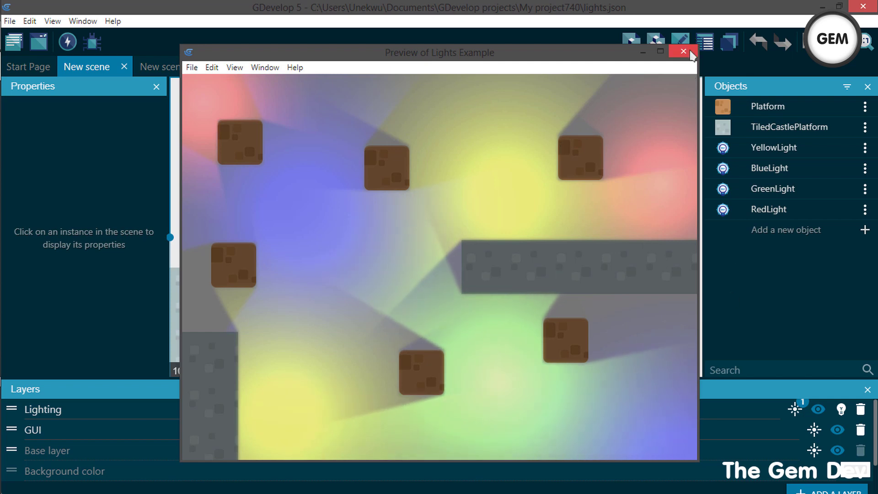
{"action": "left_click", "coordinate": [690, 53]}
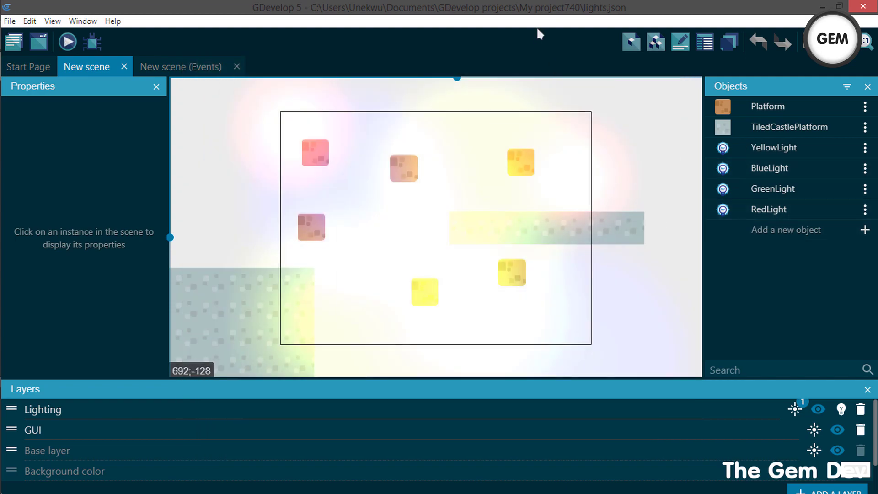
- Create a new project from the Empty game starter and add a new scene opened for editing
{"action": "left_click", "coordinate": [16, 22]}
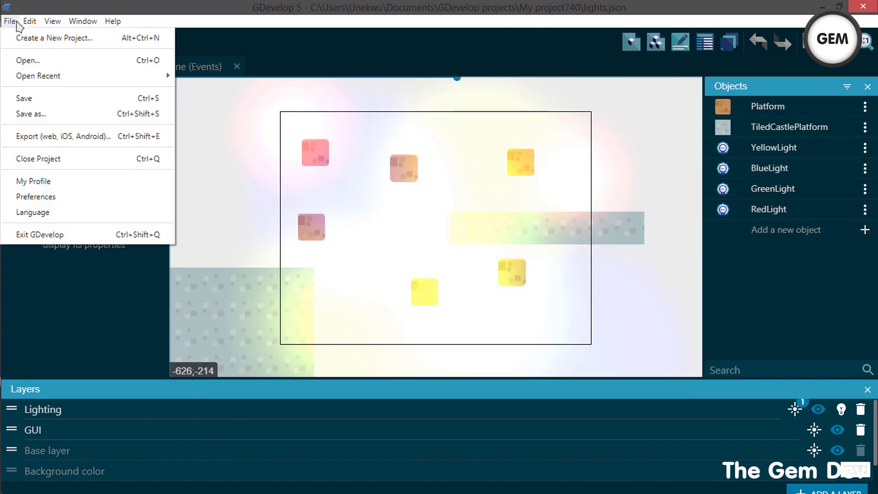
{"action": "left_click", "coordinate": [27, 37]}
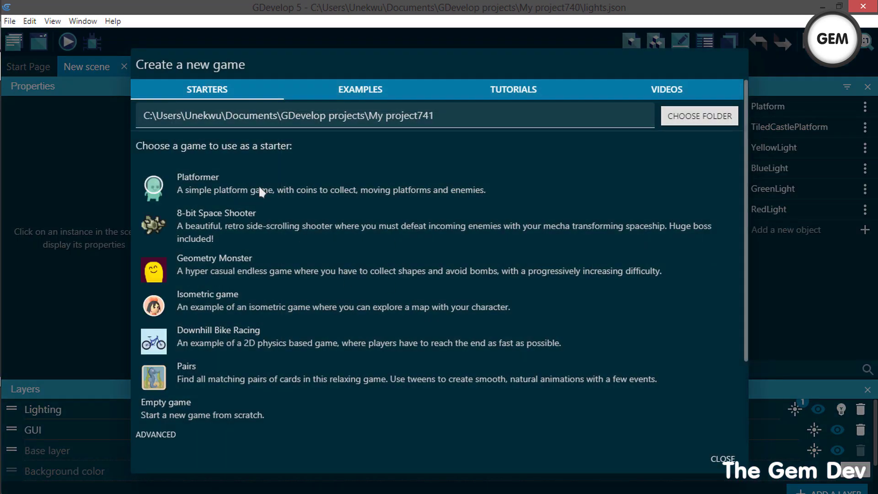
{"action": "scroll", "coordinate": [739, 440], "scroll_direction": "down", "scroll_amount": 3}
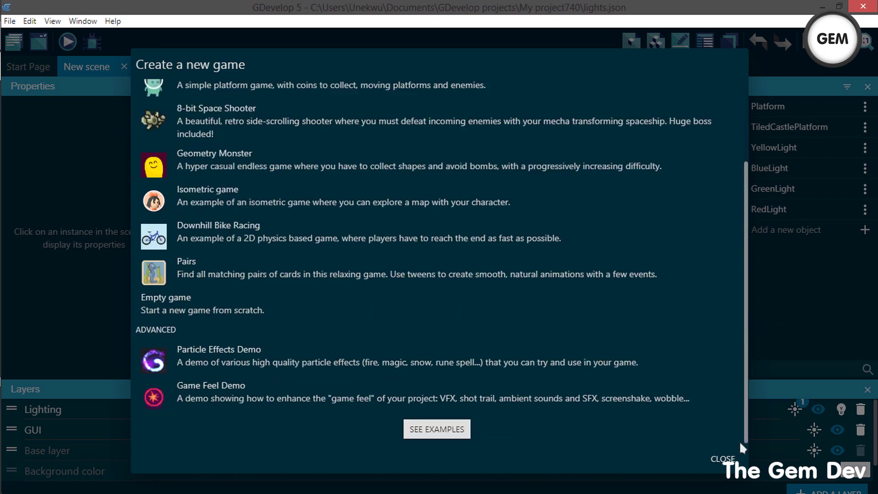
{"action": "left_click", "coordinate": [220, 308]}
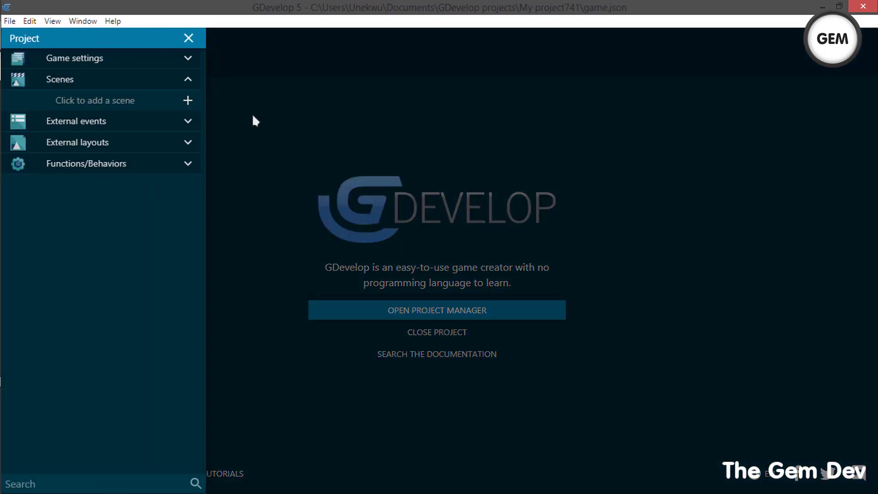
{"action": "left_click", "coordinate": [147, 108]}
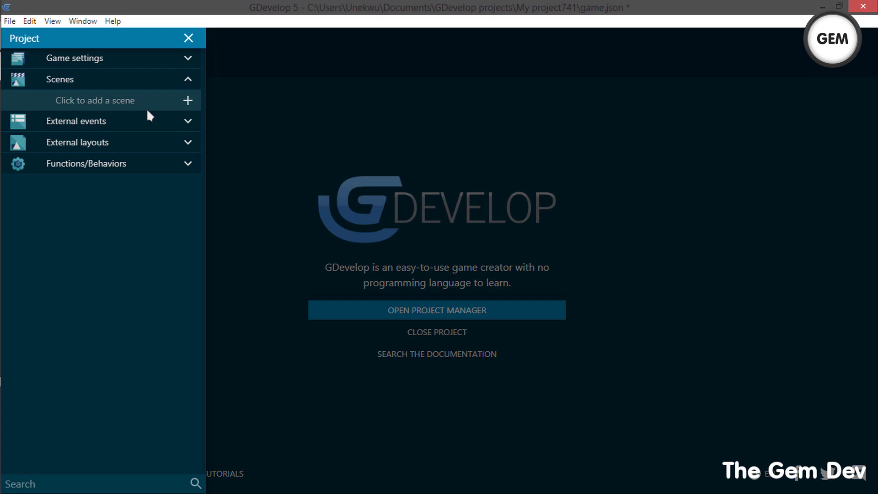
{"action": "left_click", "coordinate": [136, 107]}
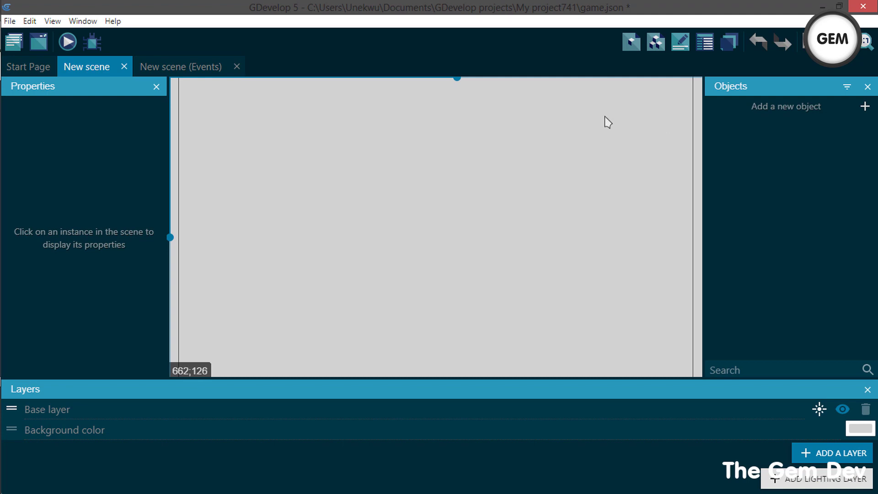
- Add a Light object to the new scene and name it Light
{"action": "left_click", "coordinate": [750, 106]}
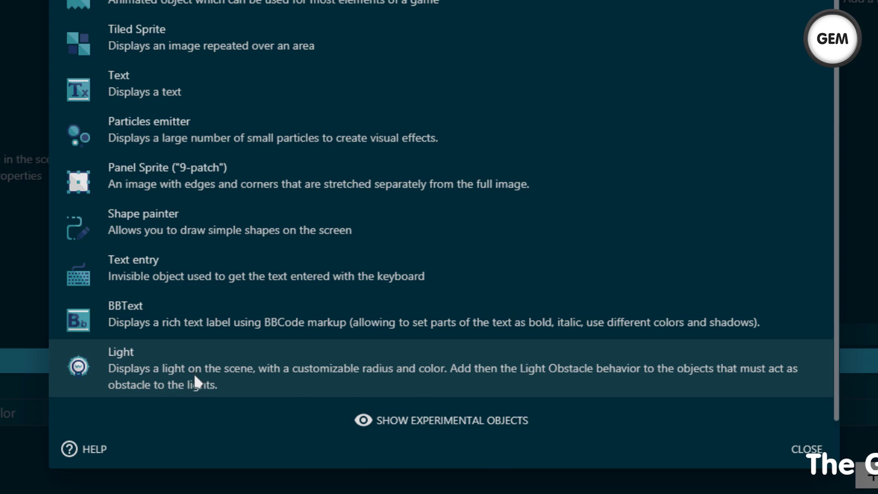
{"action": "left_click", "coordinate": [247, 394]}
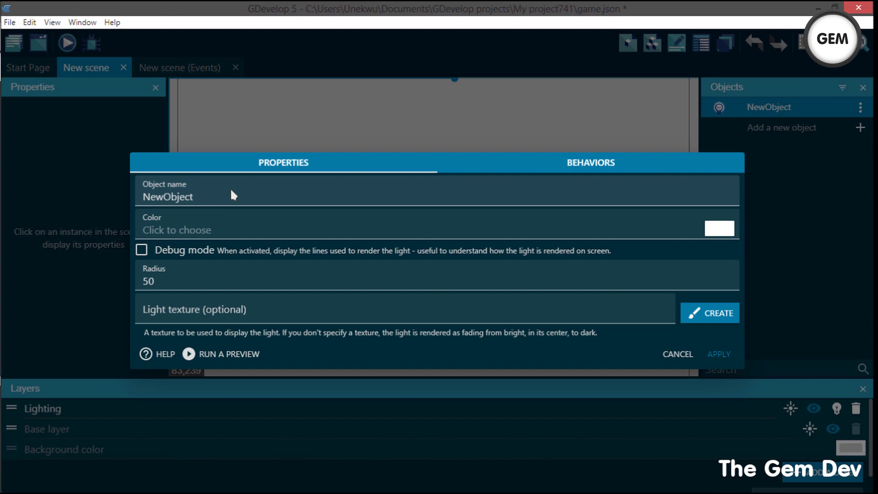
{"action": "double_click", "coordinate": [214, 163]}
{"action": "type", "text": "Ligy"}
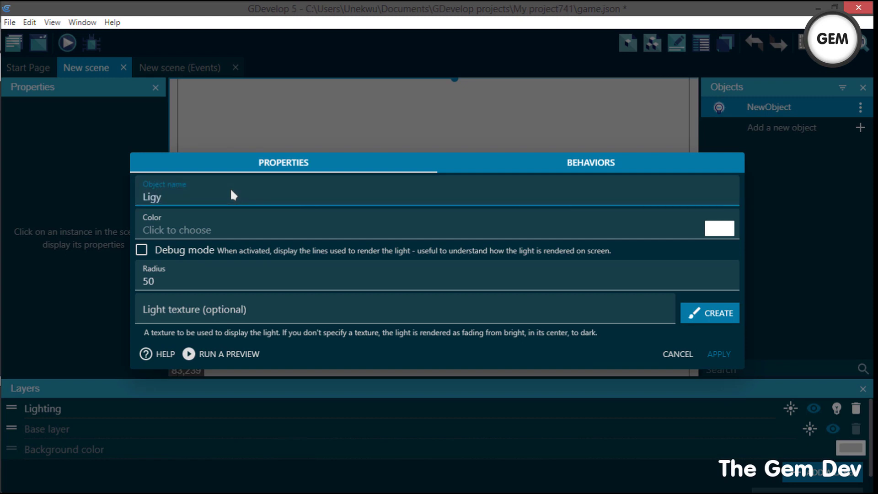
{"action": "key", "text": "BackSpace"}
{"action": "type", "text": "ht"}
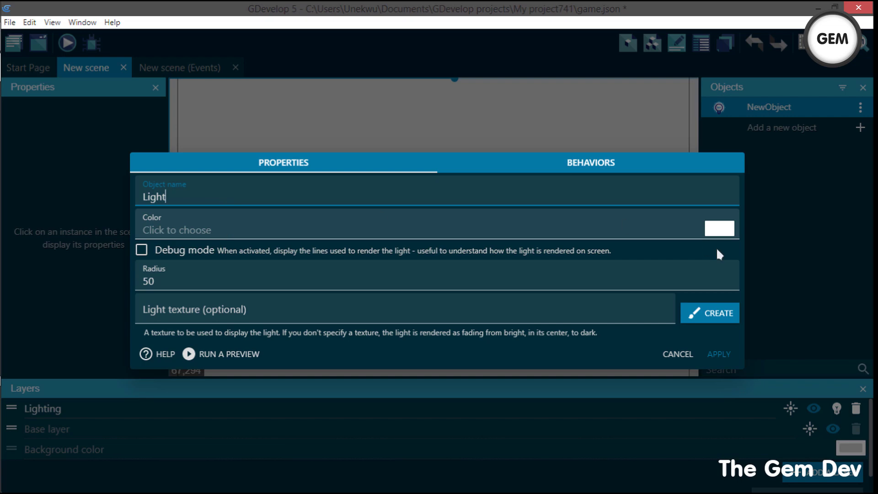
- Look over the light's color and texture options, set its radius to 200, and apply the object settings
{"action": "left_click", "coordinate": [718, 229]}
{"action": "left_click_drag", "start_coordinate": [720, 238], "coordinate": [635, 181]}
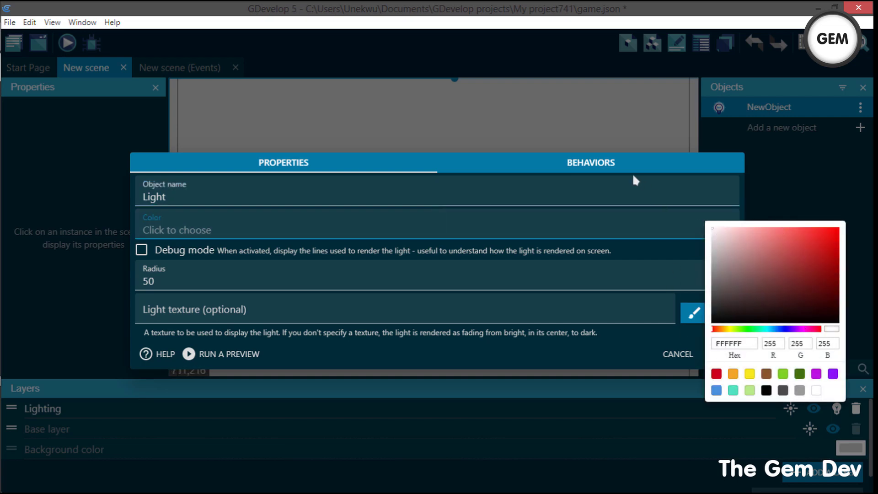
{"action": "left_click", "coordinate": [468, 221]}
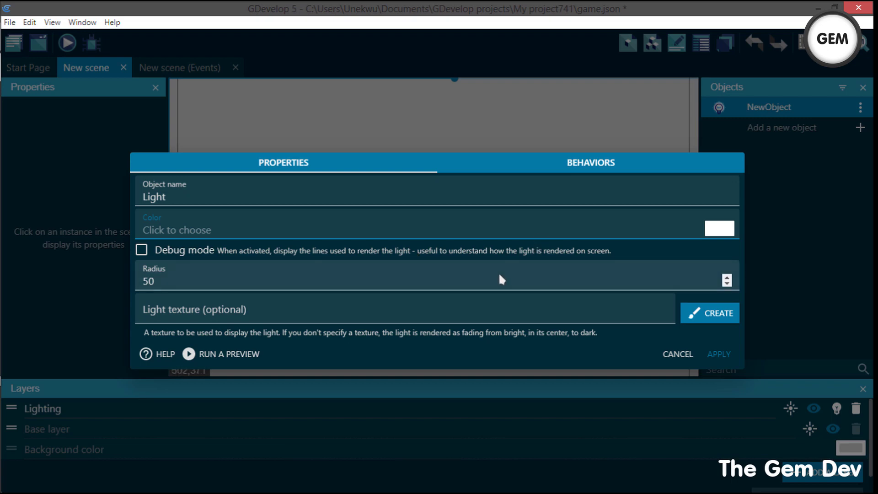
{"action": "left_click", "coordinate": [448, 279]}
{"action": "key", "text": "BackSpace"}
{"action": "type", "text": "200"}
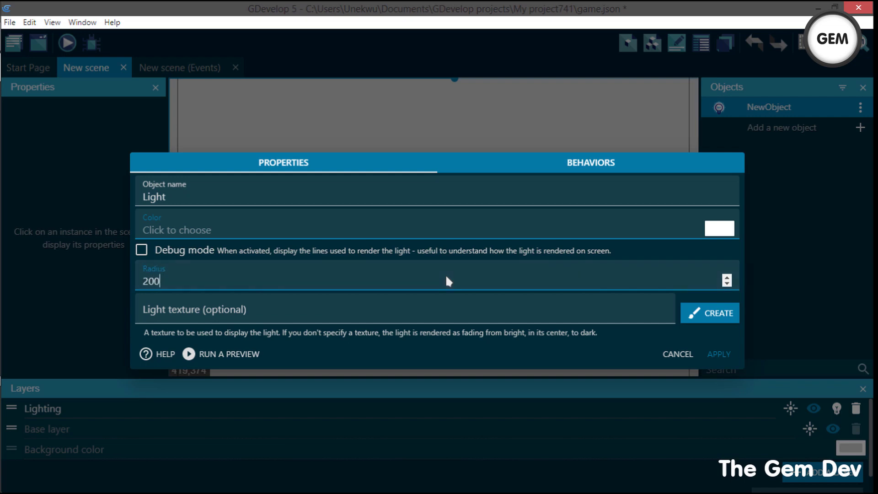
{"action": "left_click", "coordinate": [328, 307]}
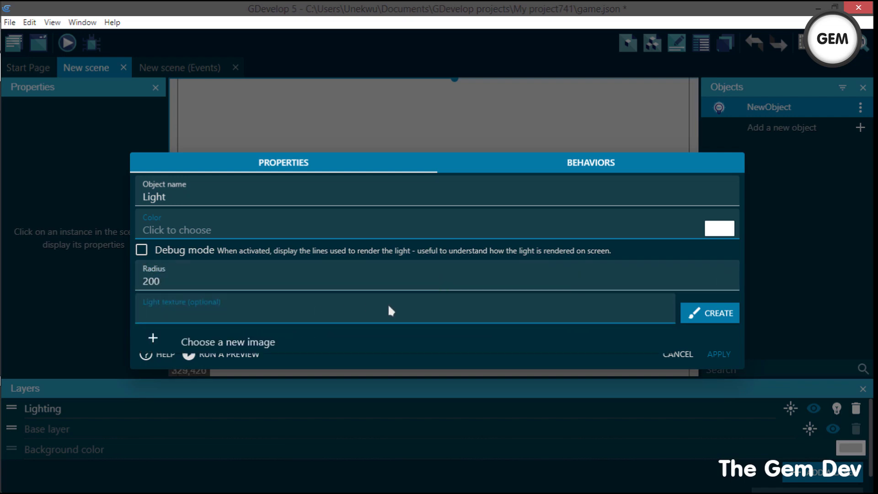
{"action": "left_click", "coordinate": [517, 269]}
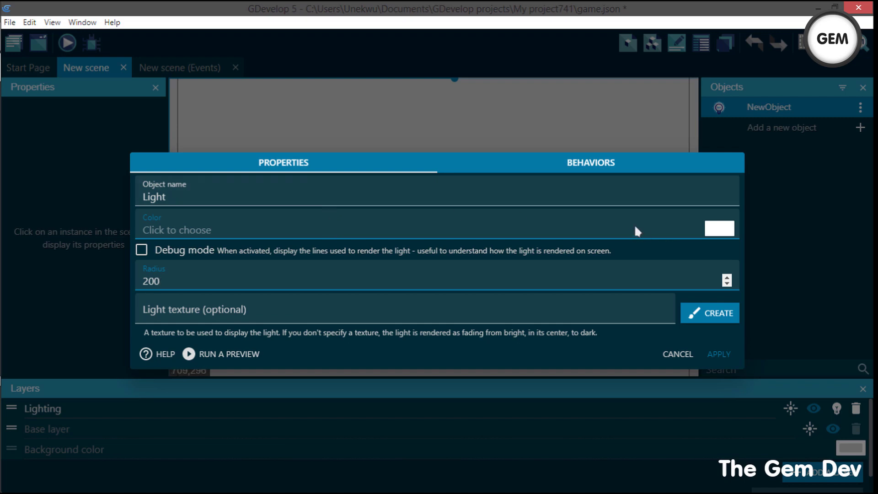
{"action": "left_click", "coordinate": [725, 348]}
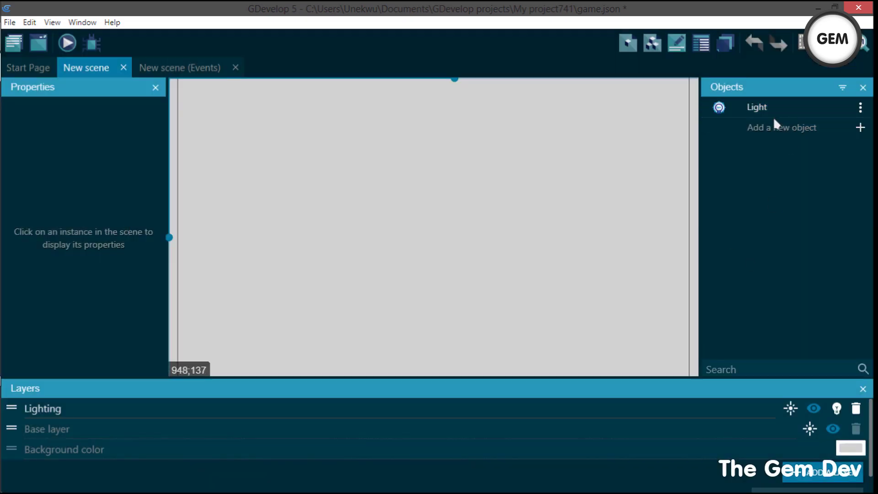
- Place a Light instance near the middle of the scene, at about X 409, Y 279, and check its object settings
{"action": "left_click", "coordinate": [442, 218]}
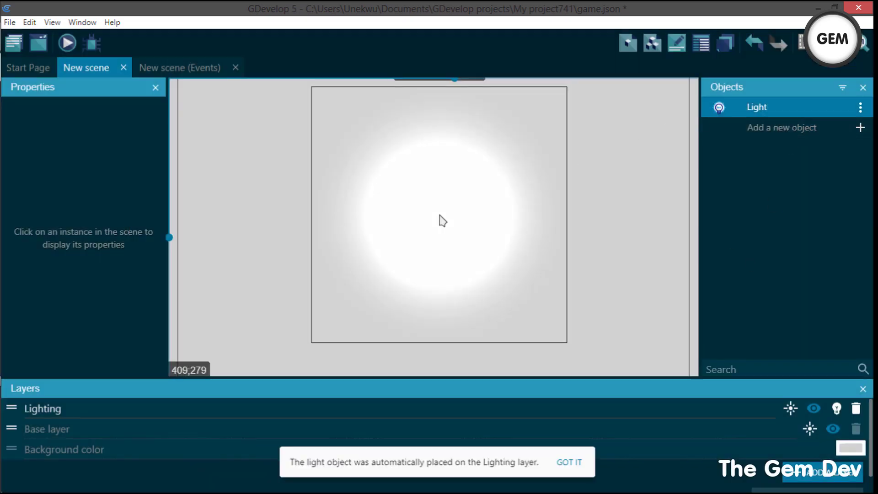
{"action": "double_click", "coordinate": [442, 224]}
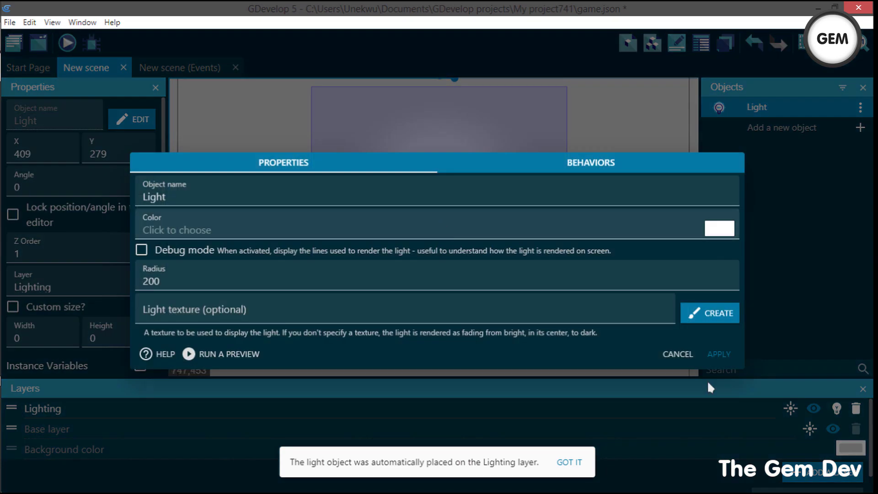
{"action": "left_click", "coordinate": [678, 354]}
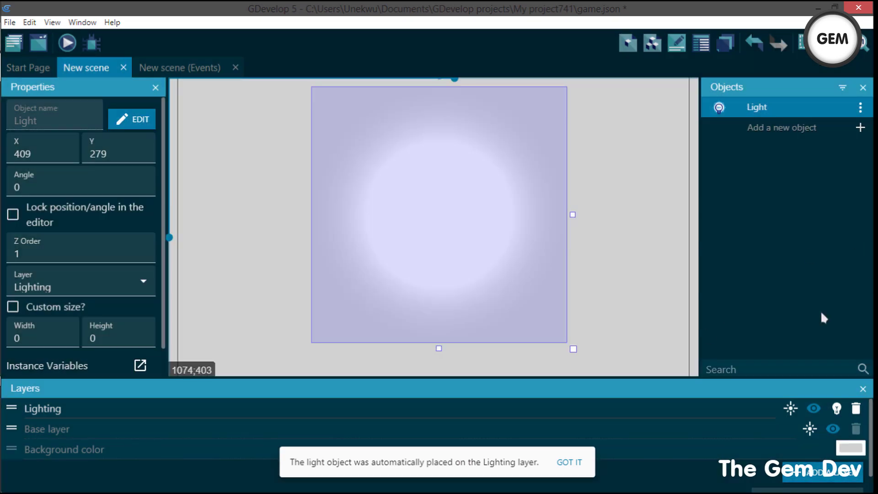
- Add a new sprite object to the scene and give it an empty animation
{"action": "left_click", "coordinate": [777, 127]}
{"action": "left_click", "coordinate": [204, 97]}
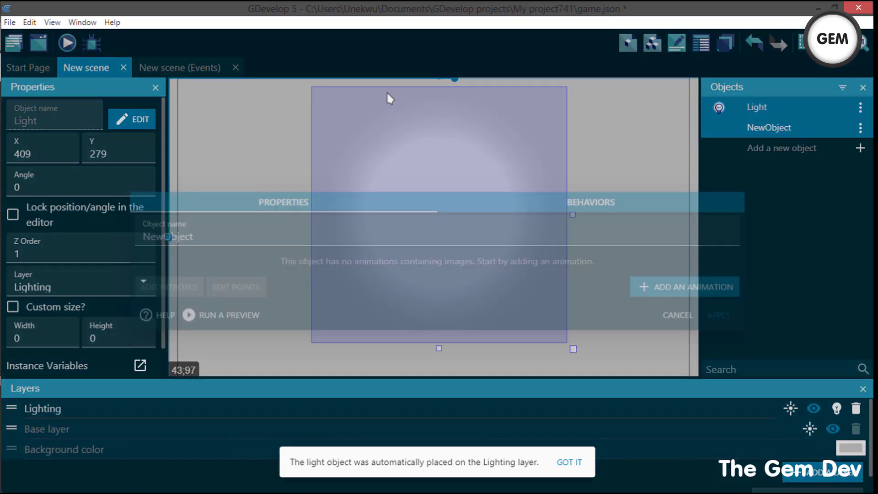
{"action": "left_click", "coordinate": [661, 288]}
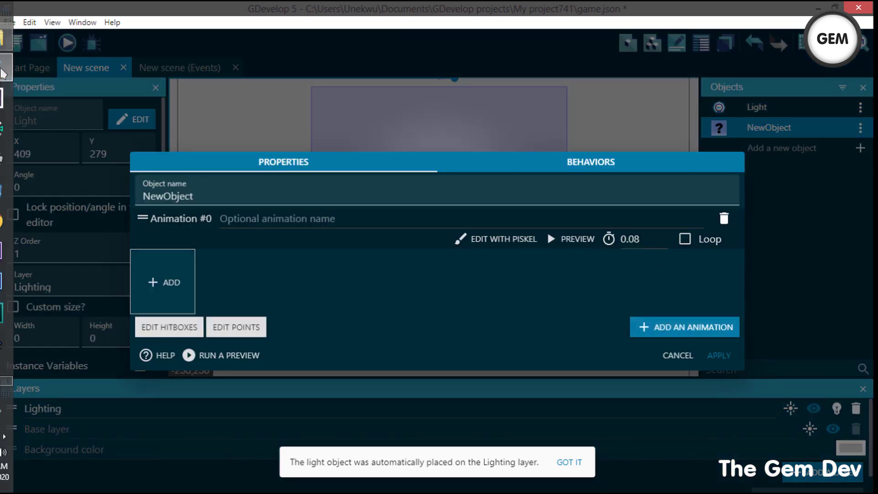
- Switch to File Explorer, copy the castleCenter_rounded image from the Tiles folder, and return to GDevelop
{"action": "left_click", "coordinate": [18, 37]}
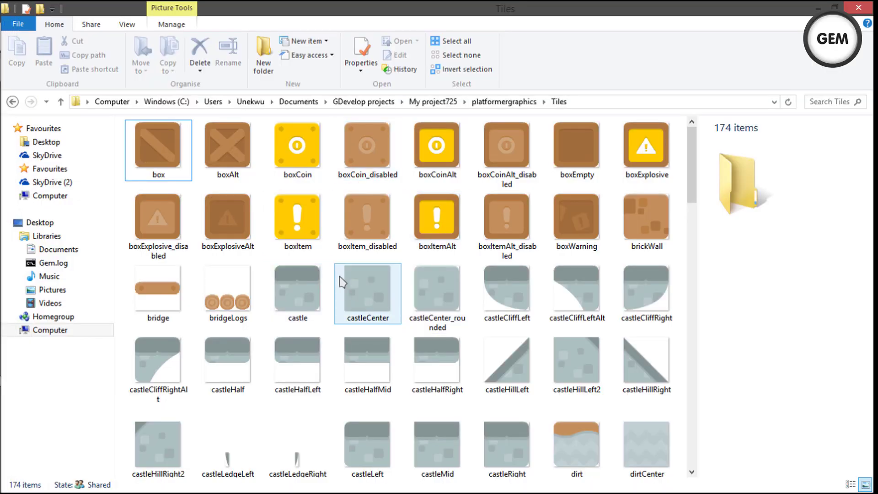
{"action": "left_click", "coordinate": [431, 300]}
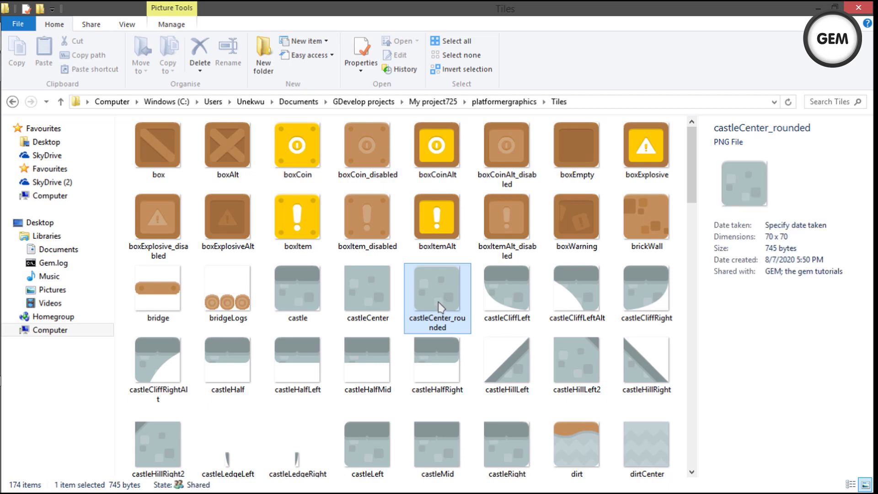
{"action": "right_click", "coordinate": [440, 300]}
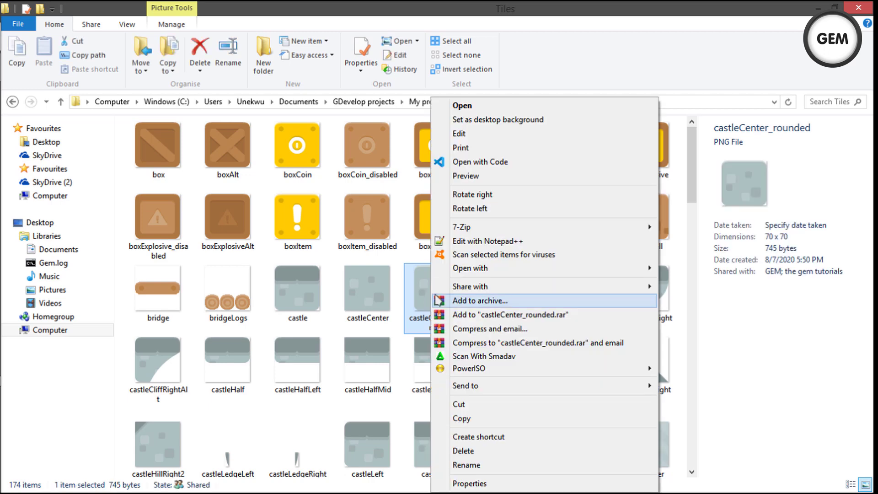
{"action": "left_click", "coordinate": [492, 418]}
{"action": "left_click", "coordinate": [822, 7]}
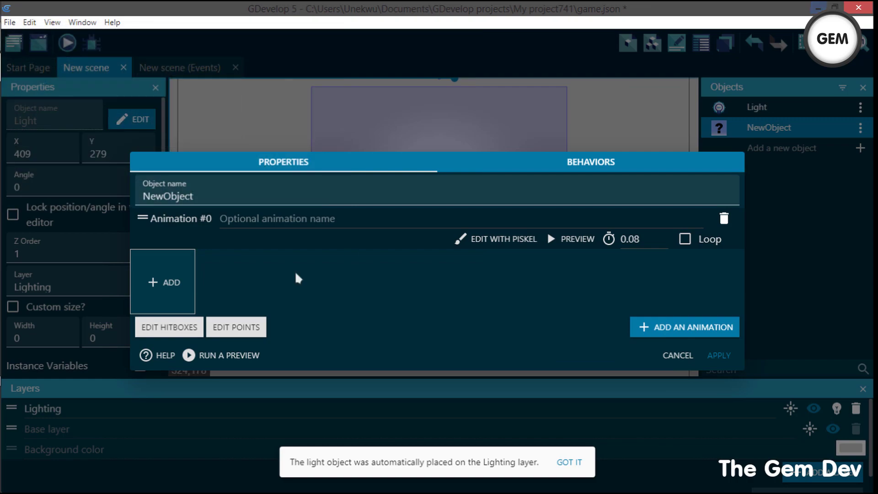
- Paste the copied tile image into the My project741 folder and load it as the sprite's animation frame
{"action": "left_click", "coordinate": [194, 301]}
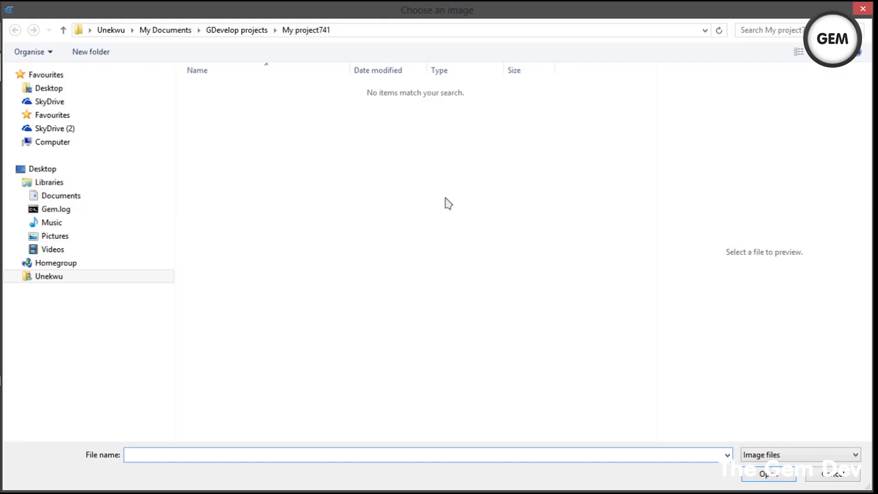
{"action": "right_click", "coordinate": [427, 205]}
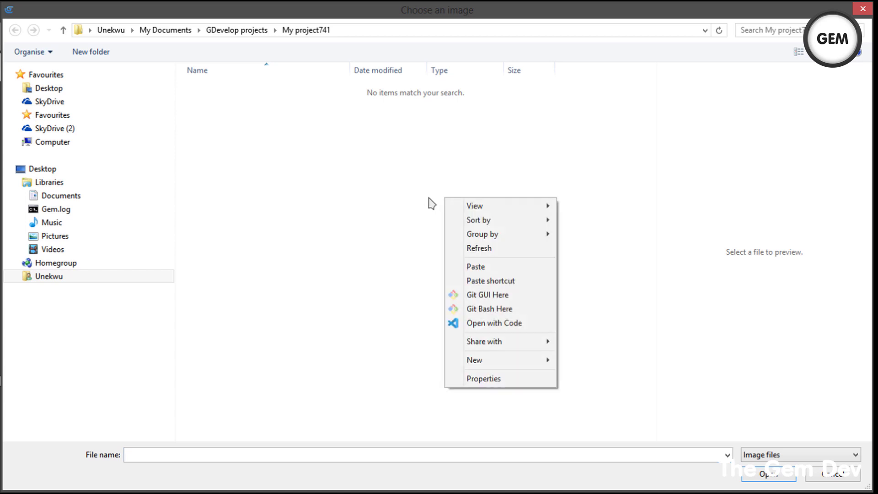
{"action": "left_click", "coordinate": [457, 268]}
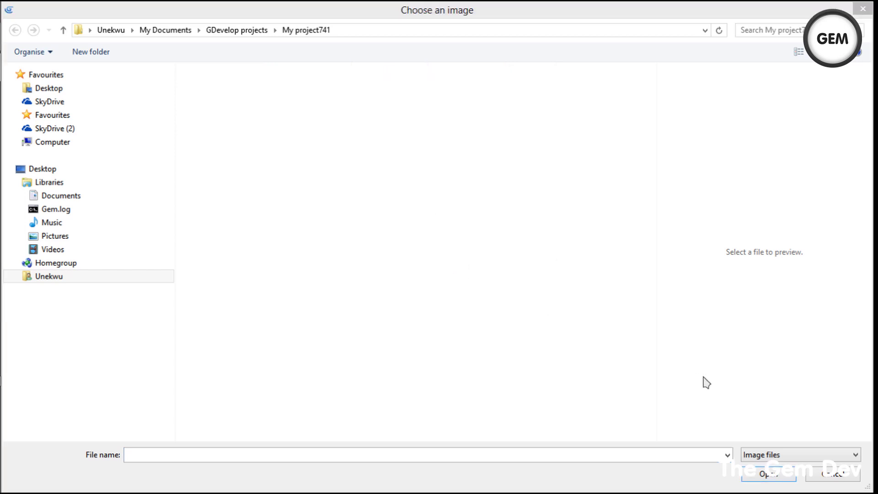
{"action": "left_click", "coordinate": [773, 475]}
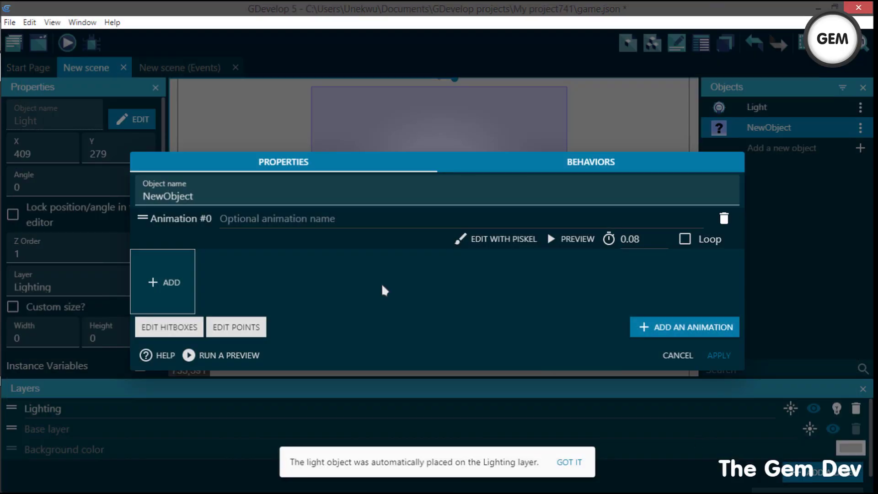
- Name the sprite obstacle, add the Light Obstacle Behavior to it, and apply the changes
{"action": "double_click", "coordinate": [249, 190]}
{"action": "type", "text": "obstacle"}
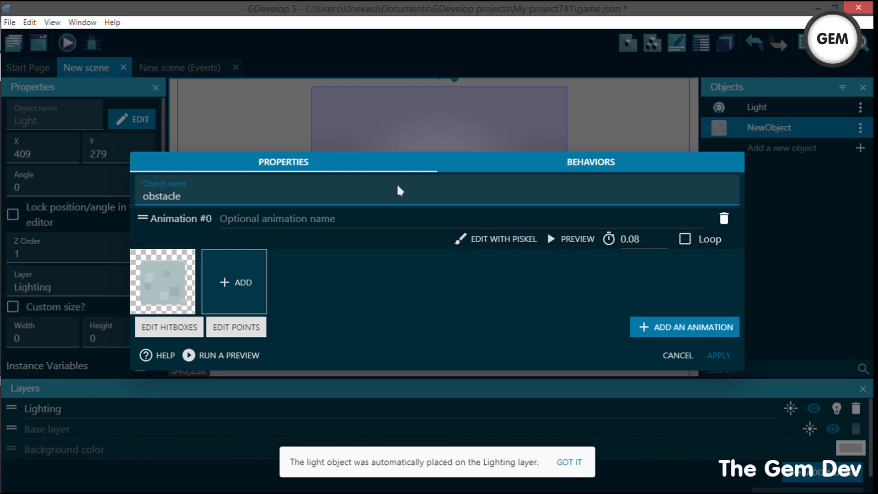
{"action": "left_click", "coordinate": [567, 166]}
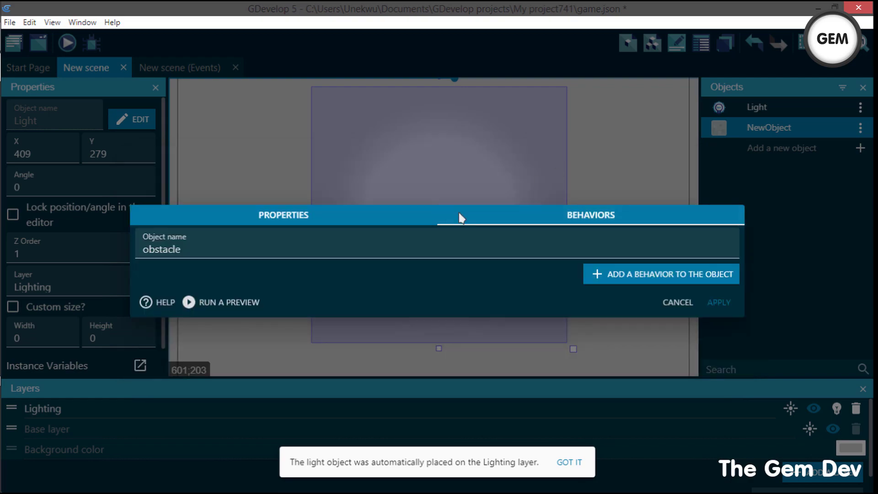
{"action": "left_click", "coordinate": [654, 279]}
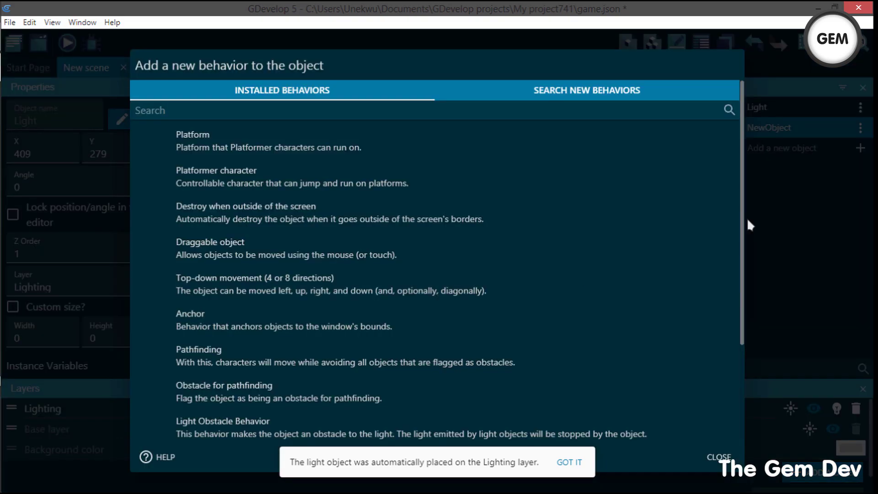
{"action": "scroll", "coordinate": [261, 360], "scroll_direction": "down", "scroll_amount": 1}
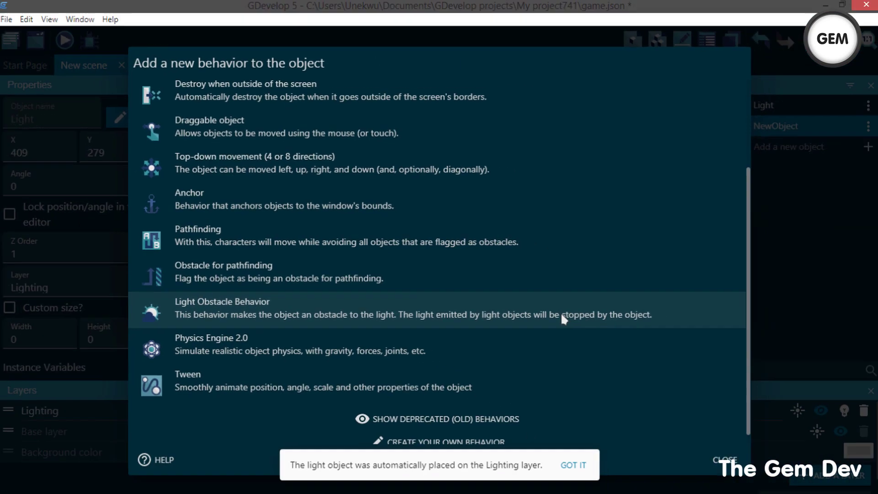
{"action": "left_click", "coordinate": [555, 340]}
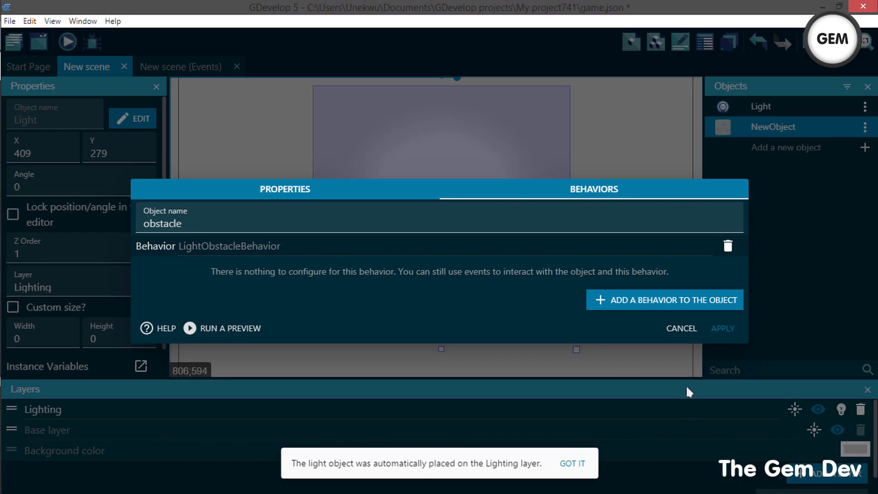
{"action": "left_click", "coordinate": [720, 328]}
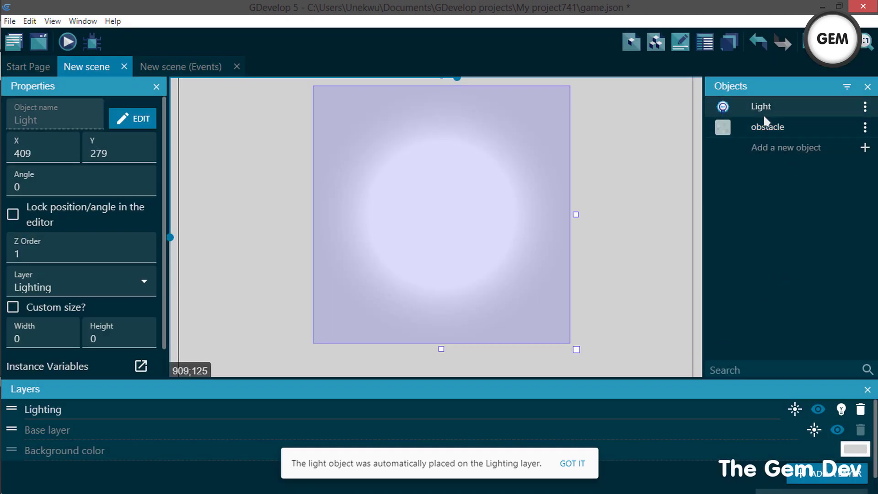
- Place four obstacle instances around the light in the scene, then preview the scene and close the preview
{"action": "left_click_drag", "start_coordinate": [763, 127], "coordinate": [586, 131]}
{"action": "left_click_drag", "start_coordinate": [740, 124], "coordinate": [447, 346]}
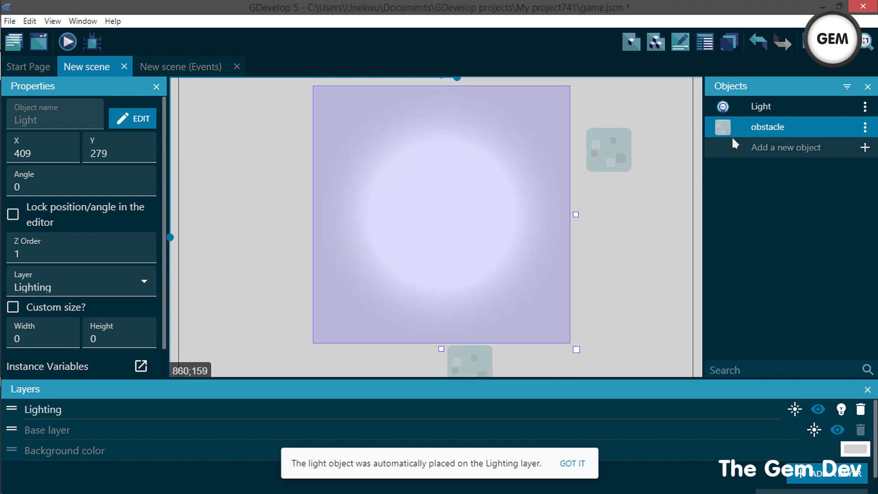
{"action": "left_click_drag", "start_coordinate": [731, 131], "coordinate": [284, 198]}
{"action": "left_click_drag", "start_coordinate": [761, 127], "coordinate": [345, 96]}
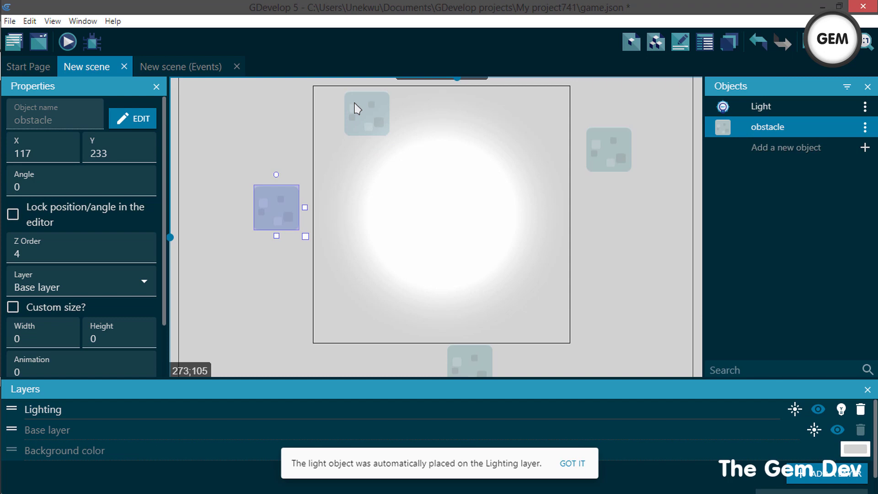
{"action": "left_click", "coordinate": [357, 109]}
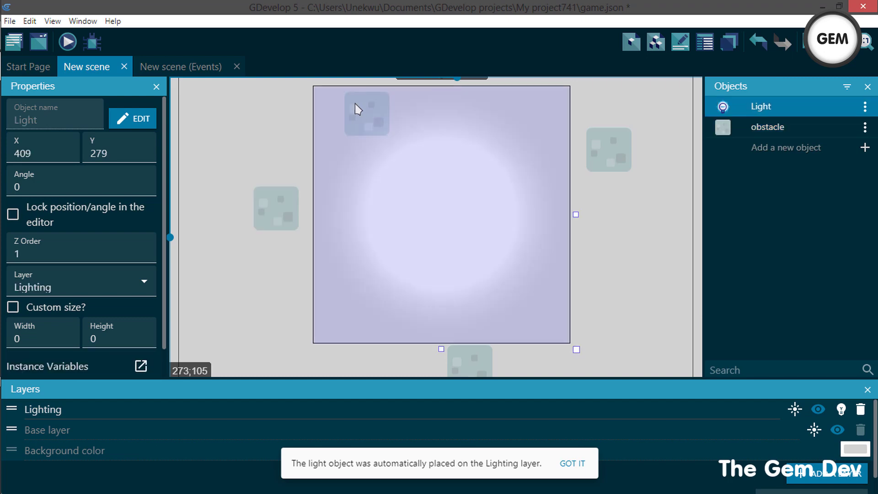
{"action": "left_click", "coordinate": [70, 42]}
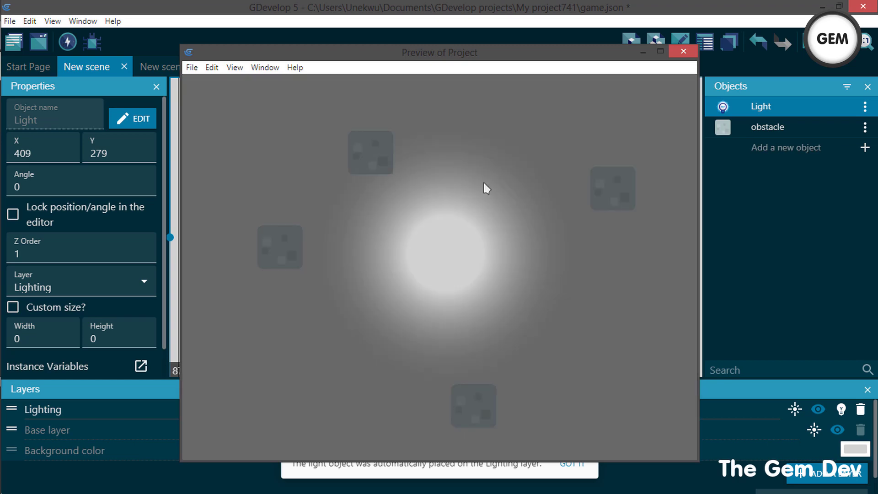
{"action": "left_click", "coordinate": [683, 52]}
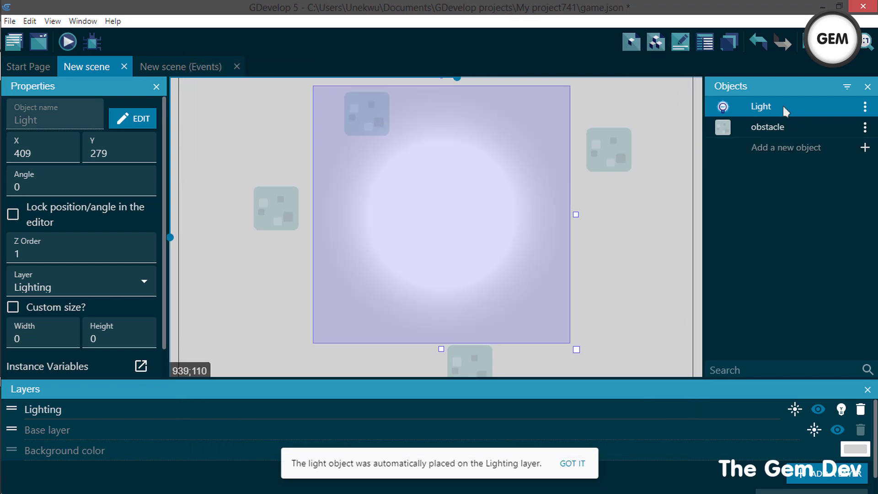
- Add the Top-down movement behavior with its default settings to the Light object and preview the scene
{"action": "double_click", "coordinate": [542, 128]}
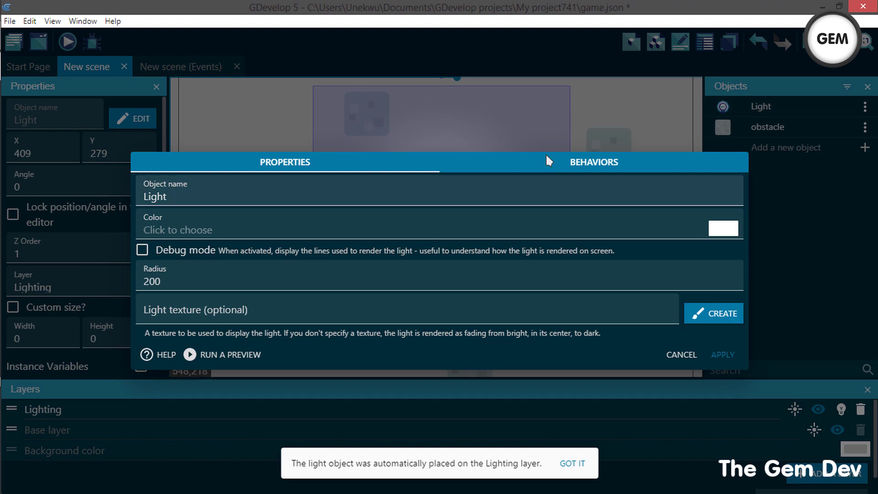
{"action": "left_click", "coordinate": [545, 155]}
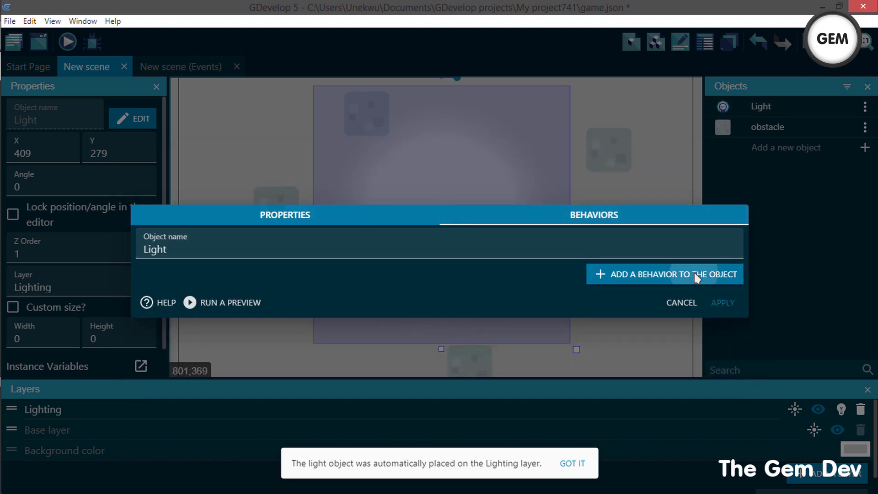
{"action": "left_click", "coordinate": [696, 276]}
{"action": "left_click", "coordinate": [259, 280]}
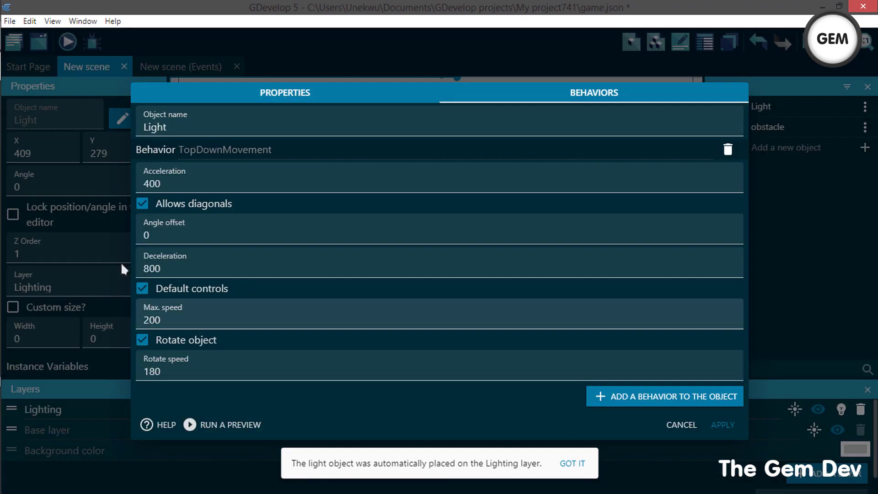
{"action": "left_click", "coordinate": [730, 422]}
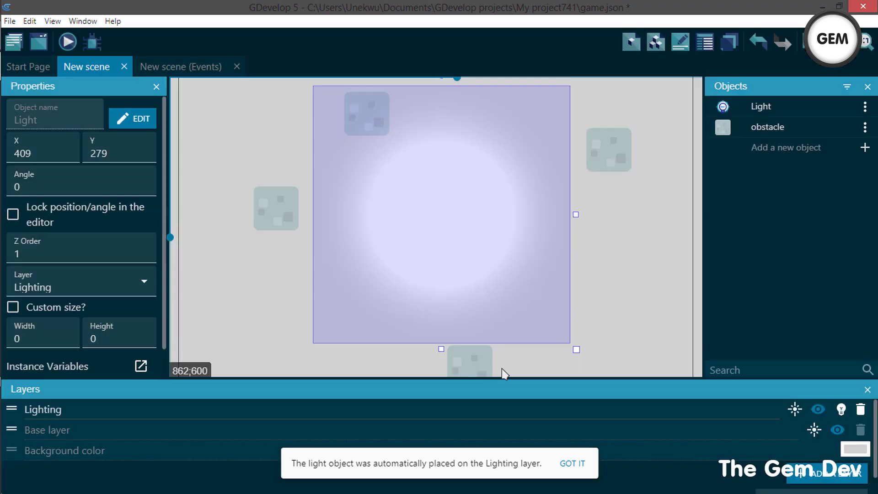
{"action": "left_click", "coordinate": [68, 43]}
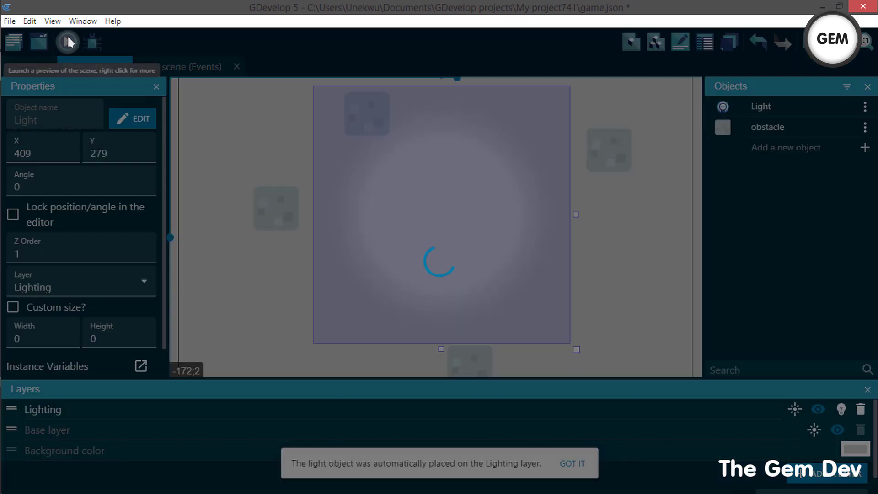
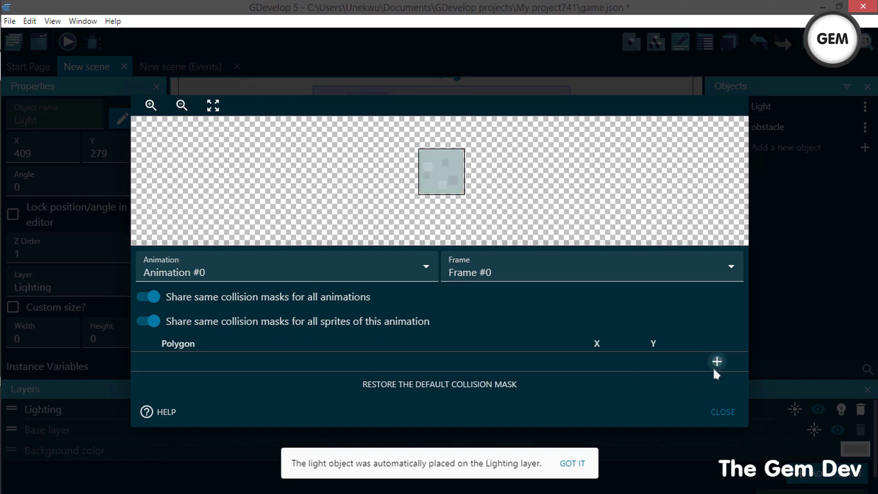
- Add a quadrilateral collision mask to the obstacle sprite, apply the changes, and preview the scene before closing the preview
{"action": "left_click", "coordinate": [716, 368]}
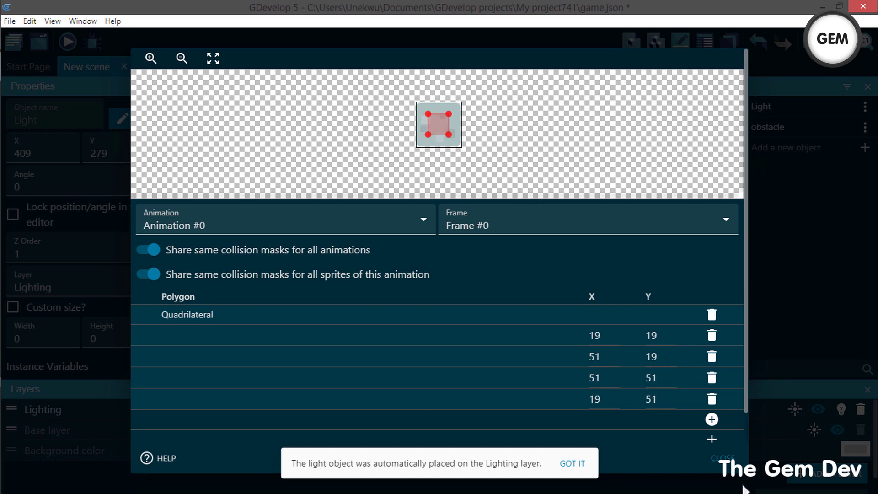
{"action": "left_click", "coordinate": [722, 457]}
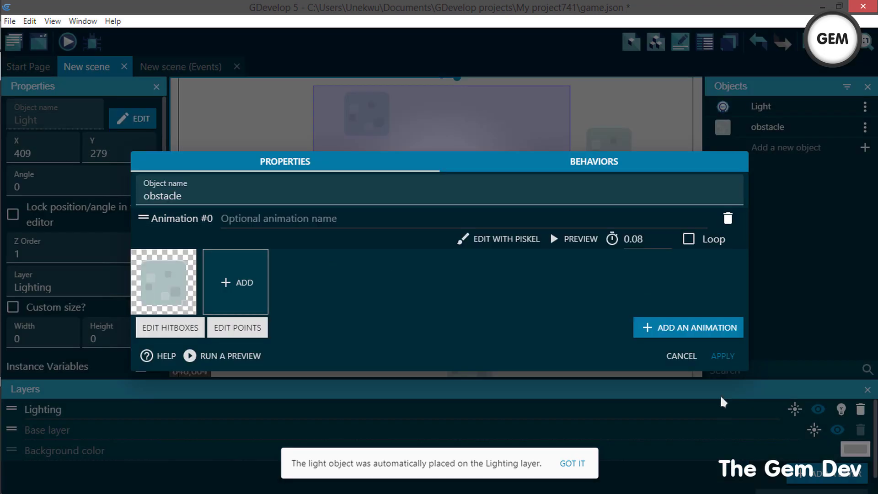
{"action": "left_click", "coordinate": [721, 356]}
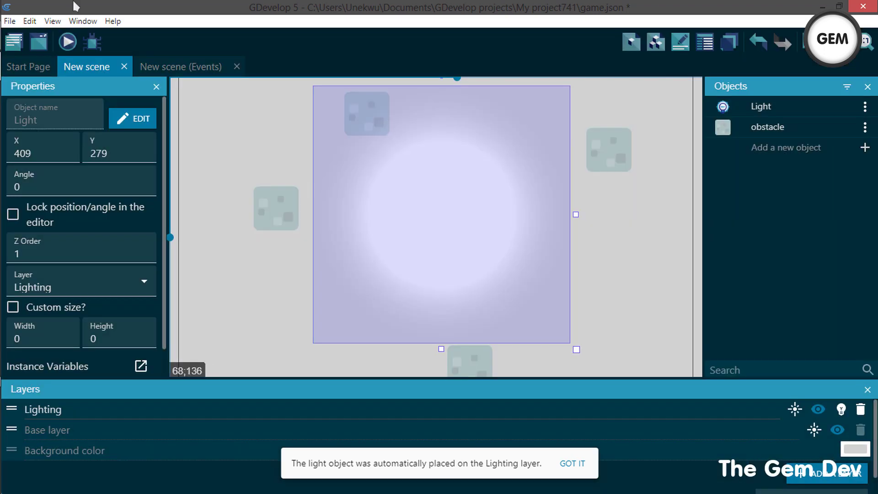
{"action": "left_click", "coordinate": [66, 43]}
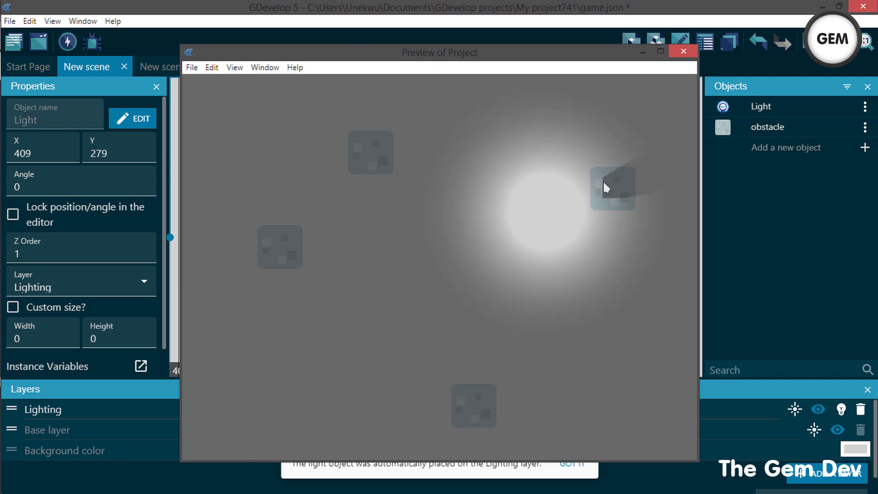
{"action": "left_click", "coordinate": [682, 51]}
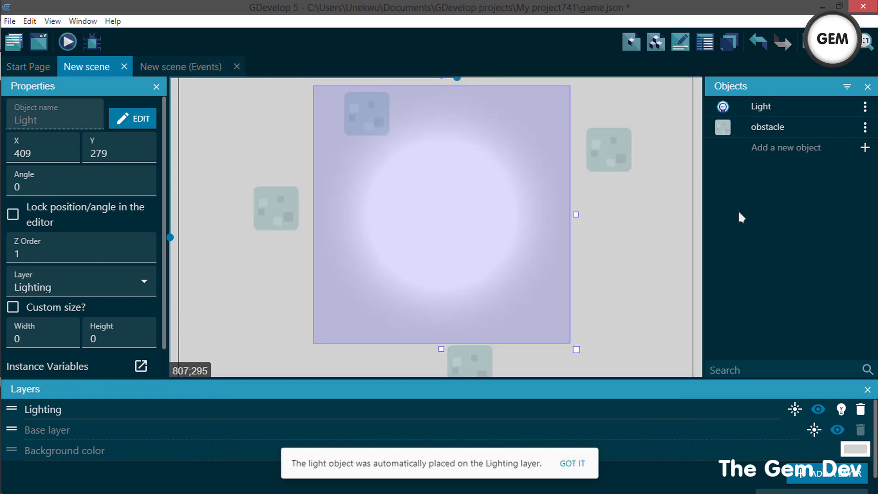
- Stretch the obstacle's collision mask to the four corners of its image, apply the changes, and check the shadows in a scene preview
{"action": "double_click", "coordinate": [765, 128]}
{"action": "left_click", "coordinate": [190, 327]}
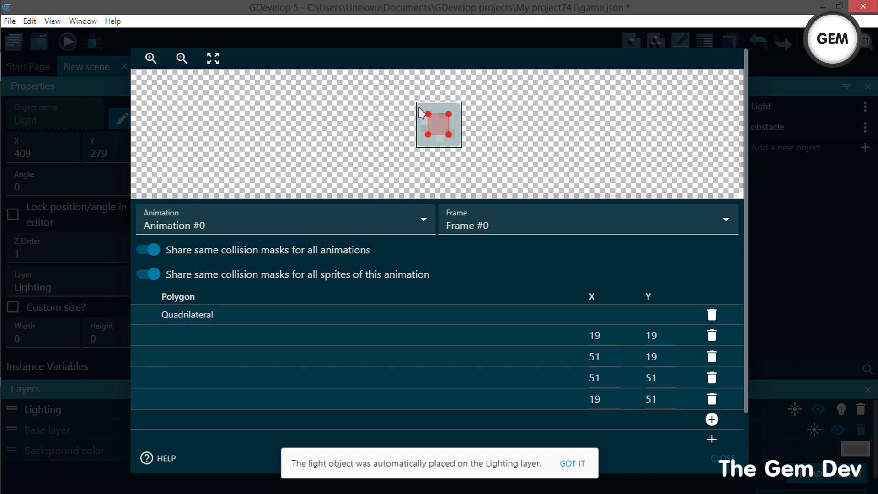
{"action": "left_click_drag", "start_coordinate": [428, 114], "coordinate": [459, 105]}
{"action": "left_click_drag", "start_coordinate": [448, 134], "coordinate": [417, 145]}
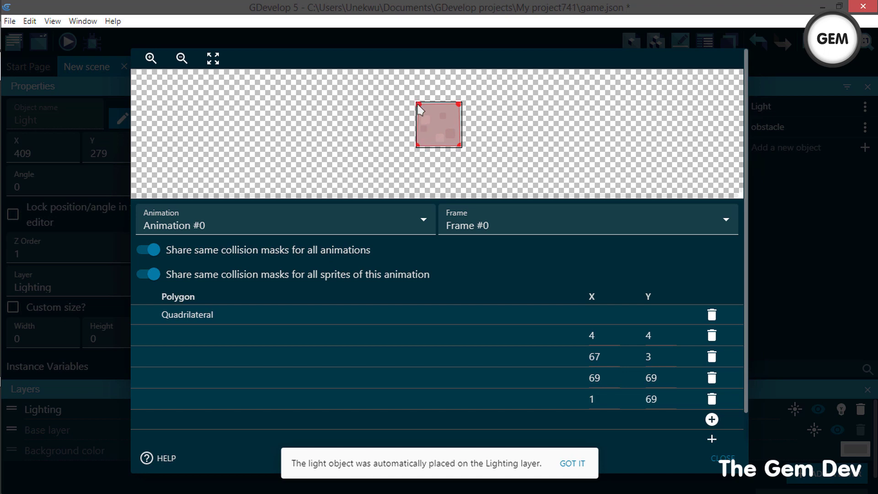
{"action": "left_click_drag", "start_coordinate": [417, 104], "coordinate": [417, 103]}
{"action": "left_click_drag", "start_coordinate": [460, 105], "coordinate": [461, 103]}
{"action": "left_click", "coordinate": [727, 458]}
{"action": "left_click", "coordinate": [722, 356]}
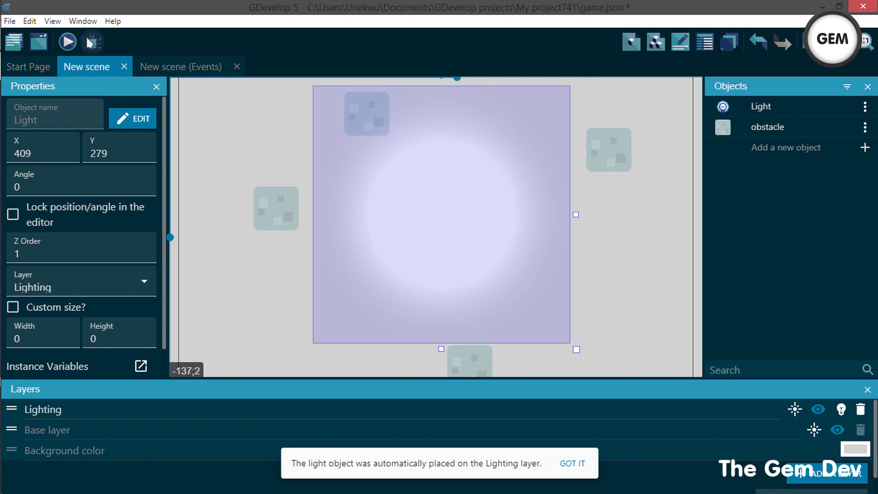
{"action": "left_click", "coordinate": [70, 40]}
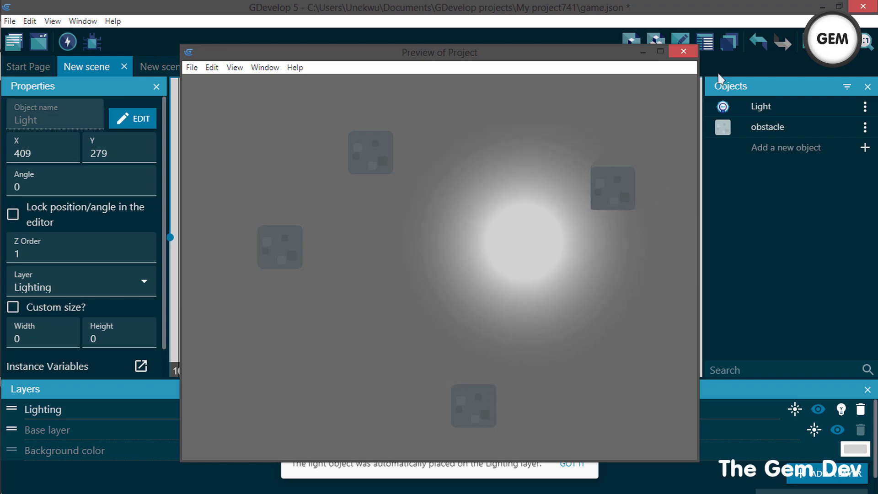
{"action": "left_click", "coordinate": [682, 51]}
- Rename the Lighting layer to Light
{"action": "double_click", "coordinate": [94, 410]}
{"action": "key", "text": "BackSpace"}
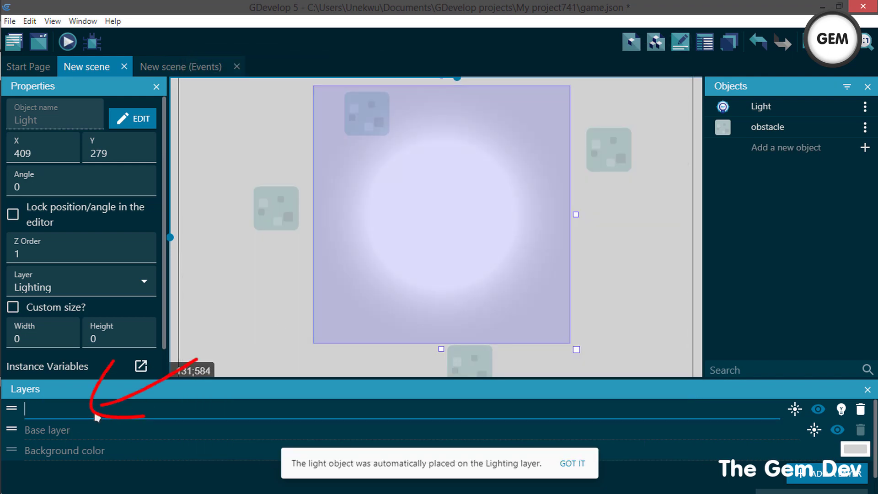
{"action": "type", "text": "Lighting"}
{"action": "key", "text": "BackSpace"}
{"action": "key", "text": "BackSpace"}
{"action": "key", "text": "BackSpace"}
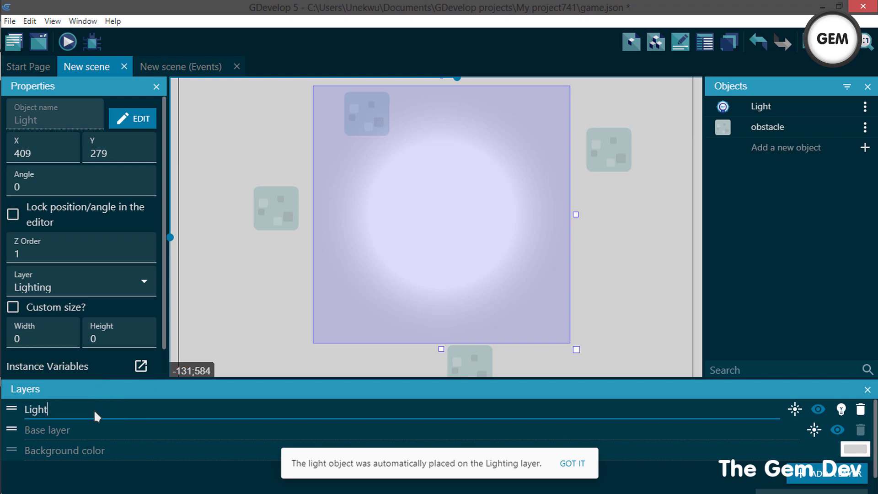
- Add an effect of type Kawase blur to the Light layer
{"action": "left_click", "coordinate": [795, 410]}
{"action": "left_click", "coordinate": [796, 410]}
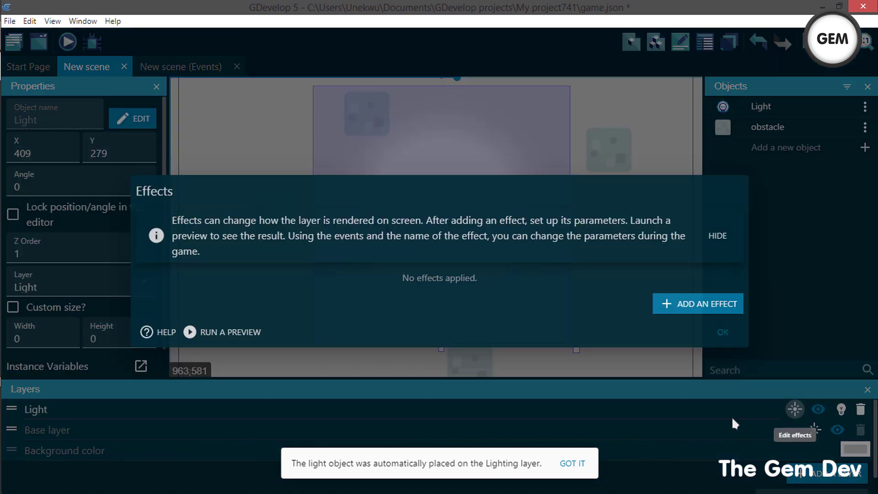
{"action": "left_click", "coordinate": [694, 304]}
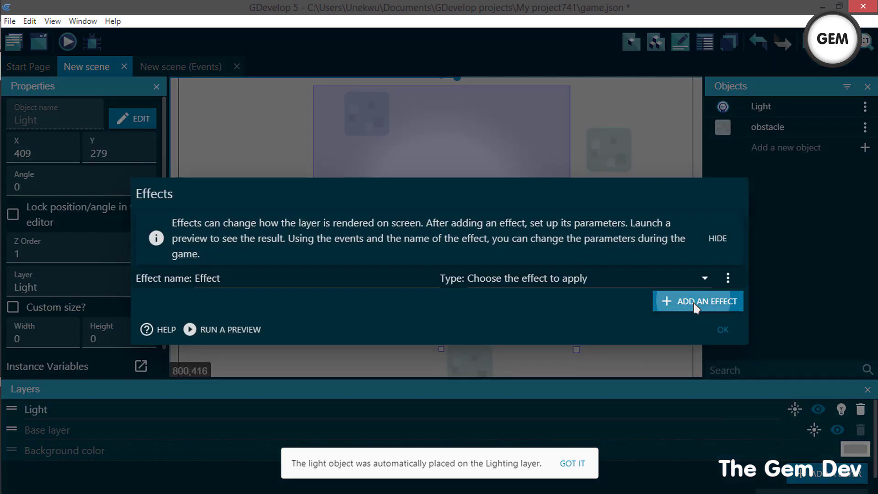
{"action": "left_click", "coordinate": [577, 279]}
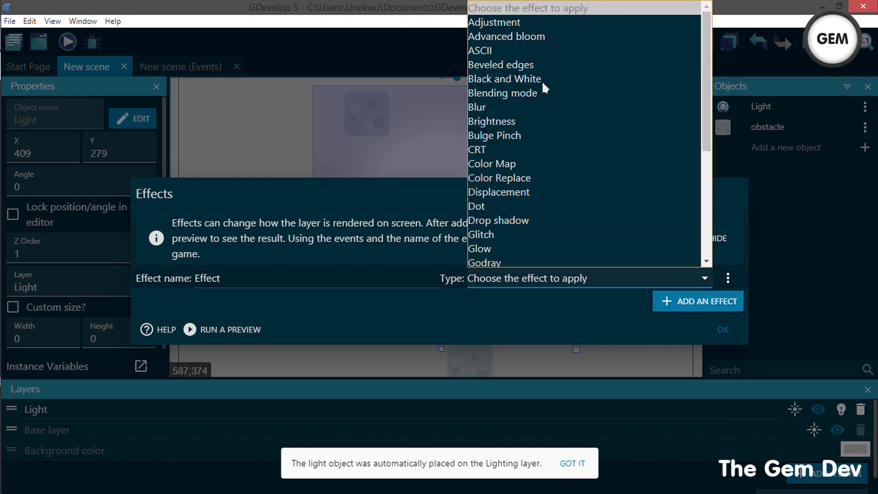
{"action": "left_click_drag", "start_coordinate": [706, 68], "coordinate": [707, 170]}
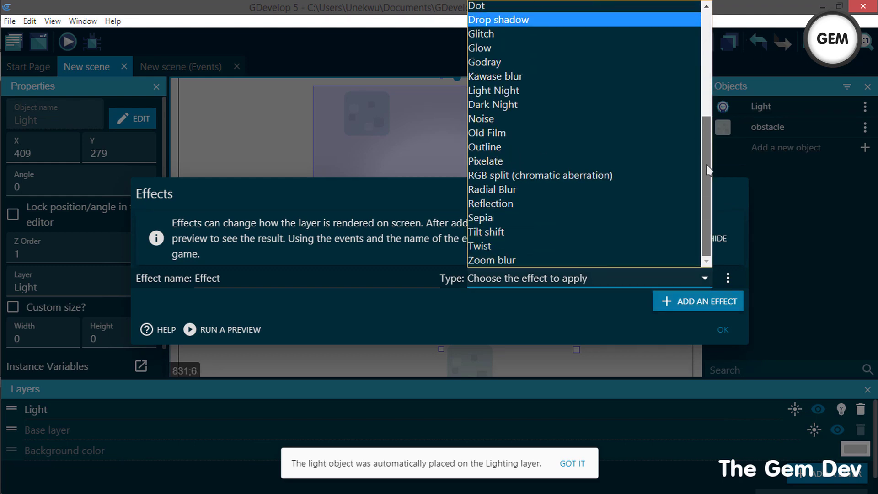
{"action": "left_click", "coordinate": [505, 77]}
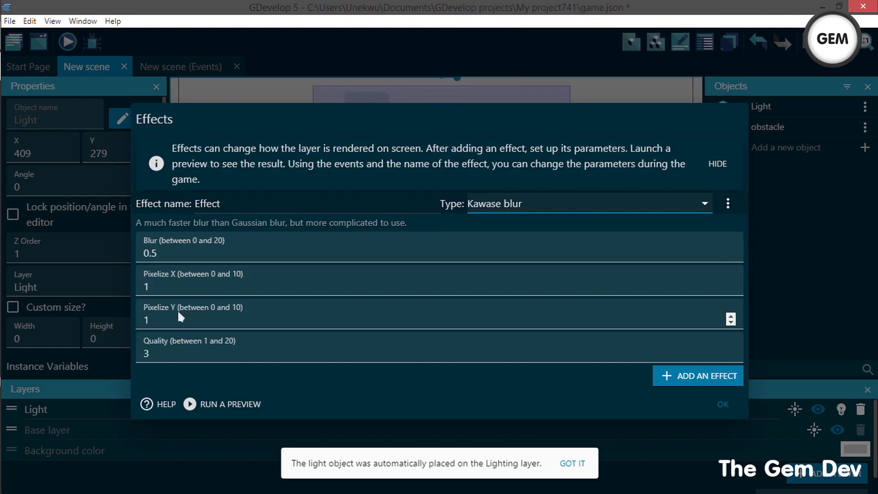
- Set the Kawase blur's Pixelize X and Pixelize Y to 0 and its Quality to 1, and confirm the effect
{"action": "left_click", "coordinate": [177, 348]}
{"action": "left_click", "coordinate": [168, 318]}
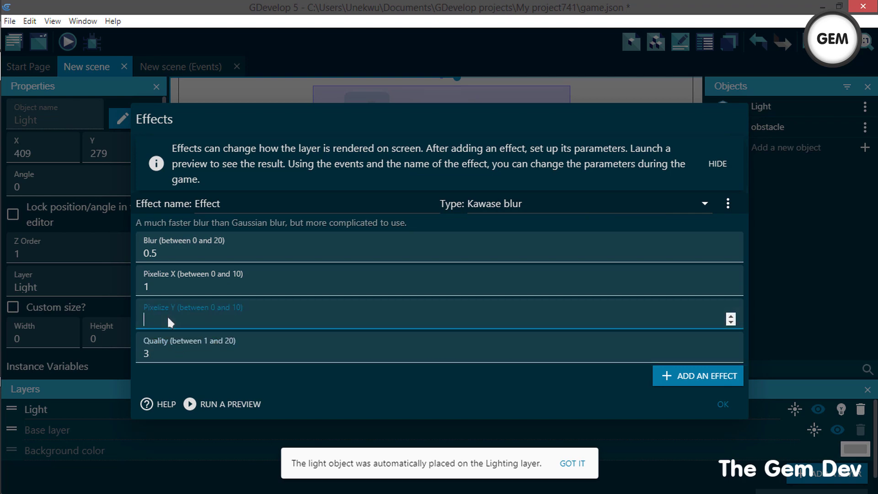
{"action": "left_click", "coordinate": [174, 280]}
{"action": "key", "text": "BackSpace"}
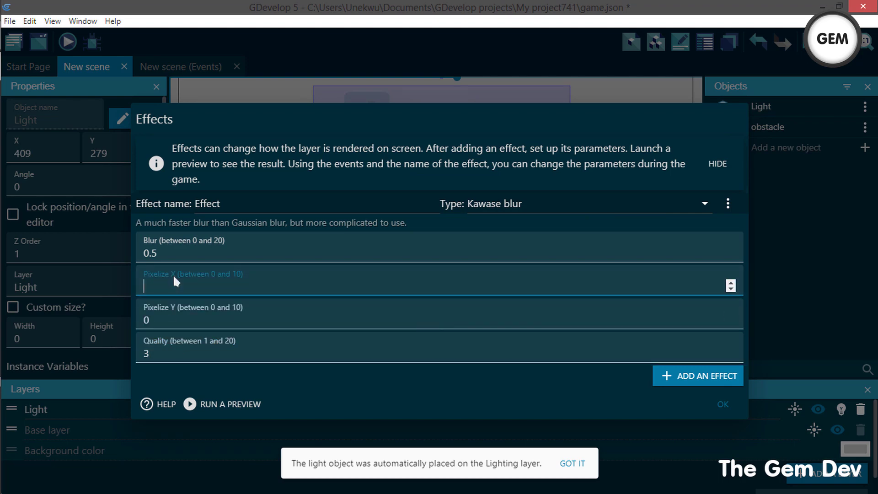
{"action": "type", "text": "0"}
{"action": "left_click", "coordinate": [174, 350]}
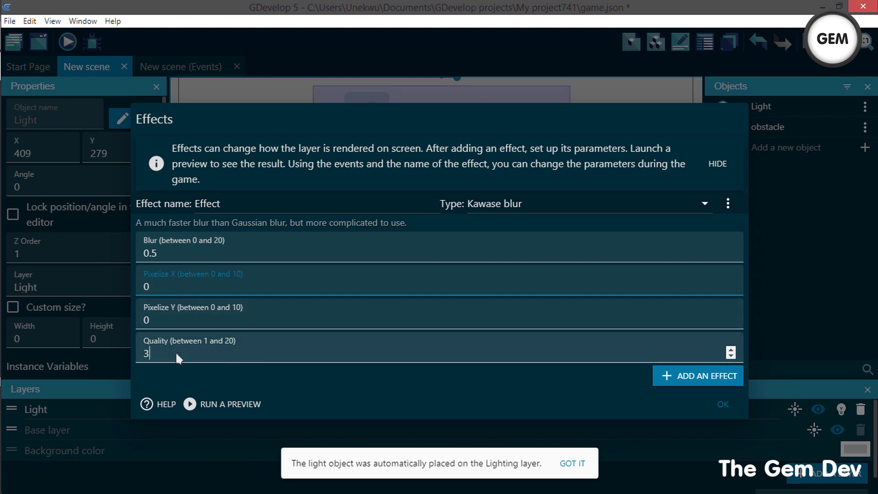
{"action": "key", "text": "BackSpace"}
{"action": "type", "text": "1"}
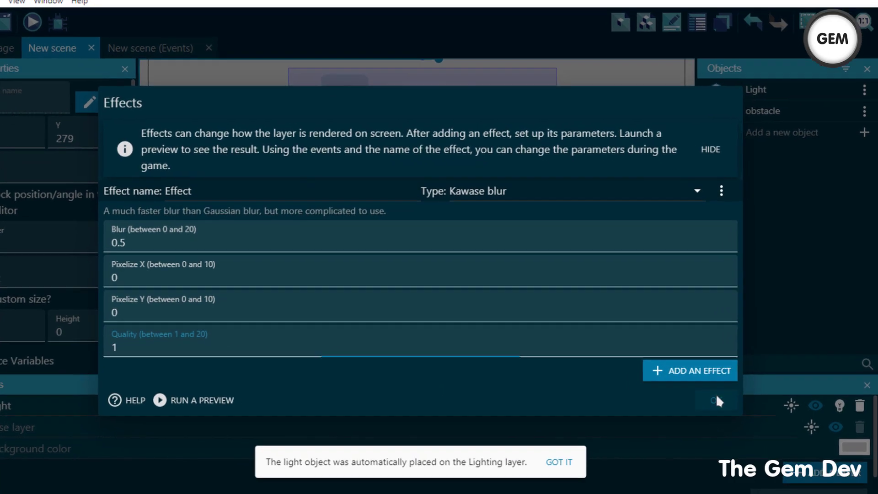
{"action": "left_click", "coordinate": [722, 404]}
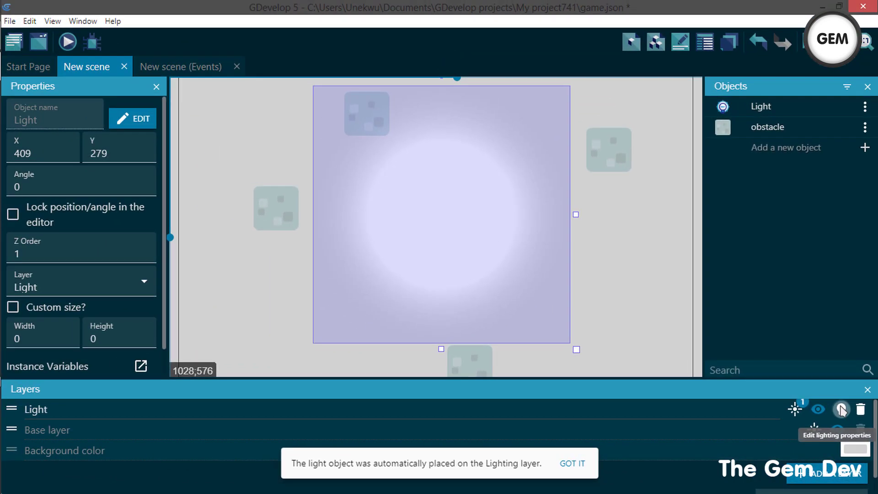
- Set the Light layer's ambient light color to red FF0000, apply it, and preview the scene before closing the preview
{"action": "left_click", "coordinate": [827, 374]}
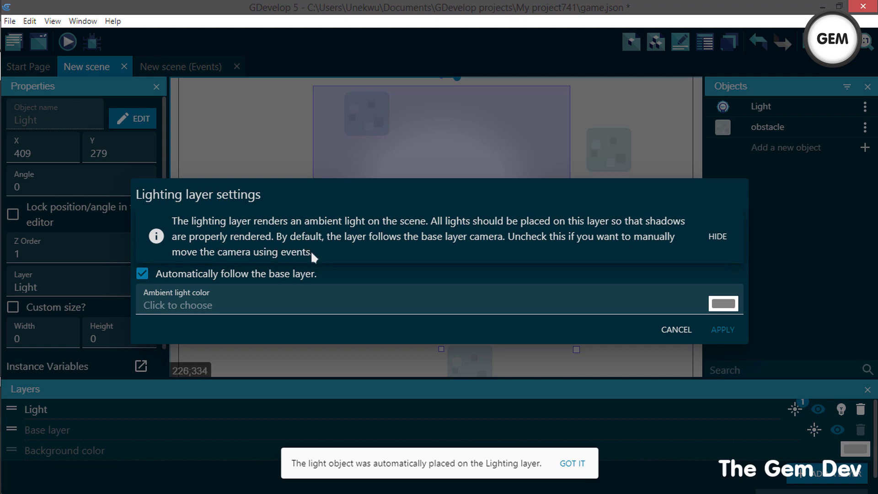
{"action": "left_click", "coordinate": [198, 308]}
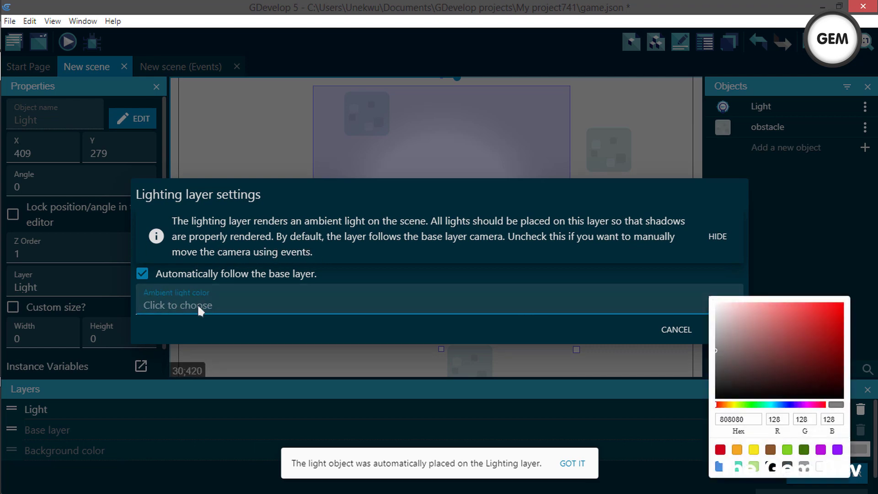
{"action": "mouse_move", "coordinate": [752, 343]}
{"action": "left_mouse_down"}
{"action": "mouse_move", "coordinate": [761, 325]}
{"action": "mouse_move", "coordinate": [736, 342]}
{"action": "mouse_move", "coordinate": [681, 341]}
{"action": "mouse_move", "coordinate": [681, 333]}
{"action": "mouse_move", "coordinate": [843, 302]}
{"action": "left_mouse_up"}
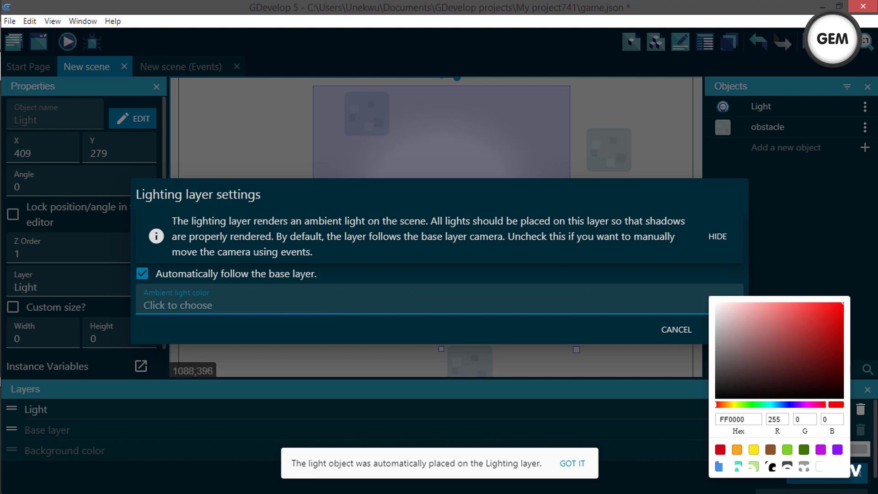
{"action": "left_click", "coordinate": [623, 261]}
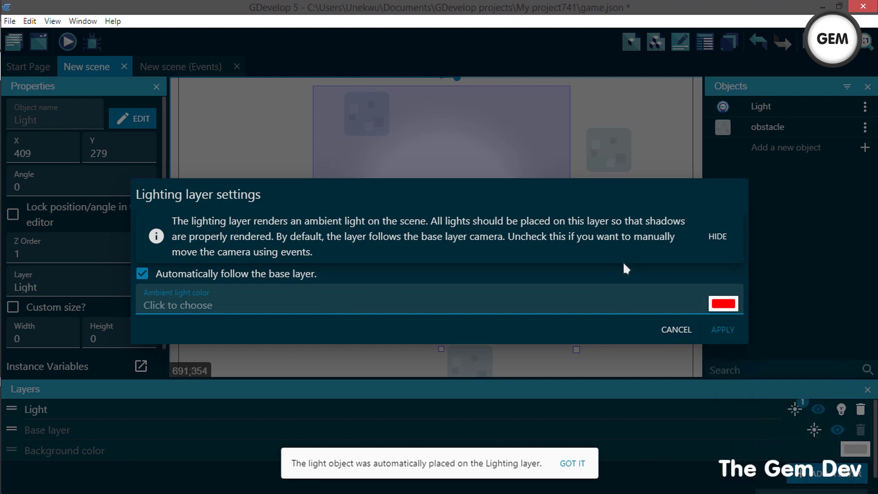
{"action": "left_click", "coordinate": [718, 328]}
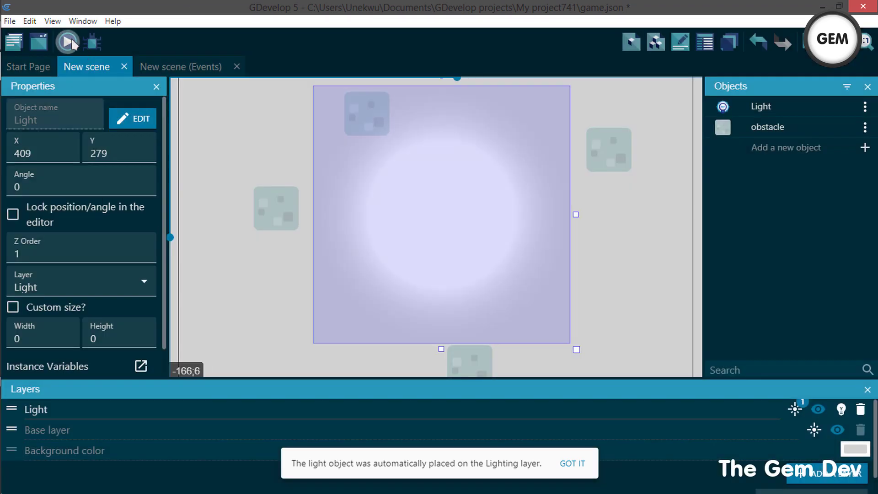
{"action": "left_click", "coordinate": [72, 40]}
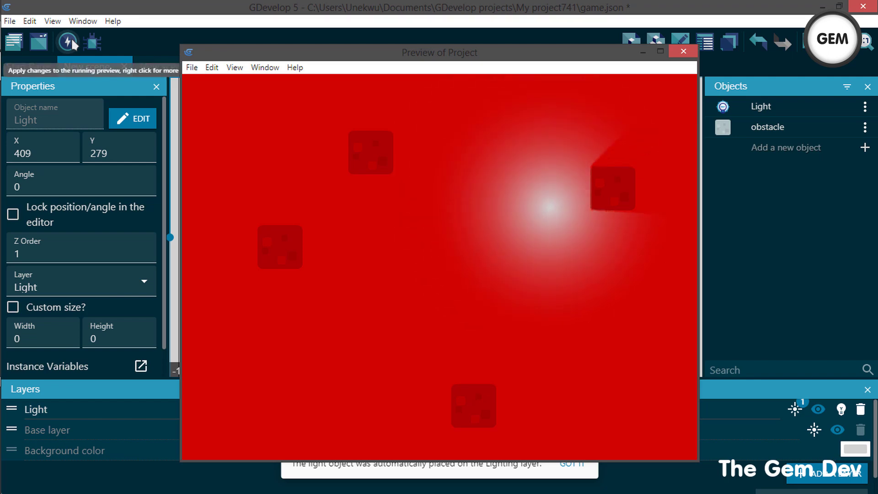
{"action": "left_click", "coordinate": [682, 51]}
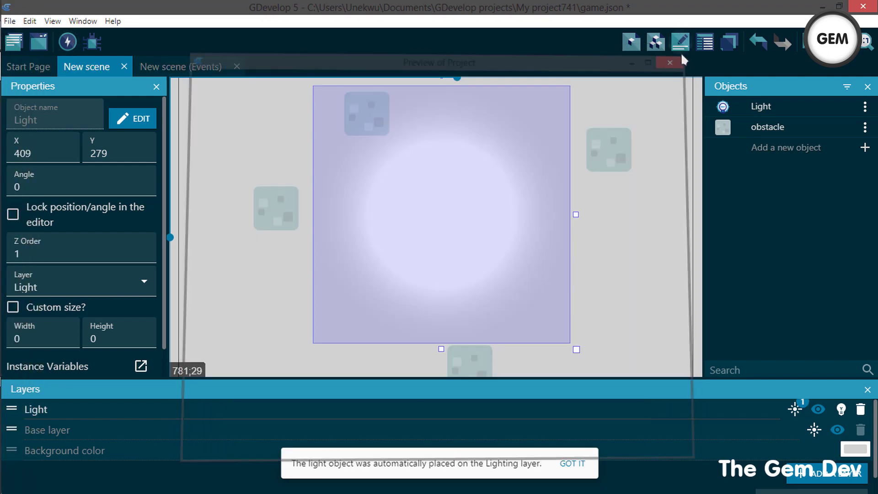
- Change the Light layer's ambient light color to grey AFAFAF and apply the lighting settings
{"action": "left_click", "coordinate": [840, 409]}
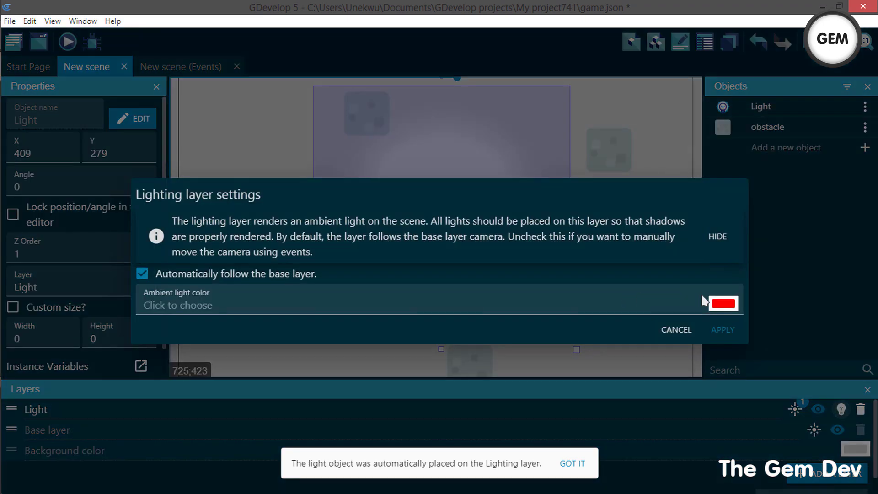
{"action": "left_click", "coordinate": [722, 301]}
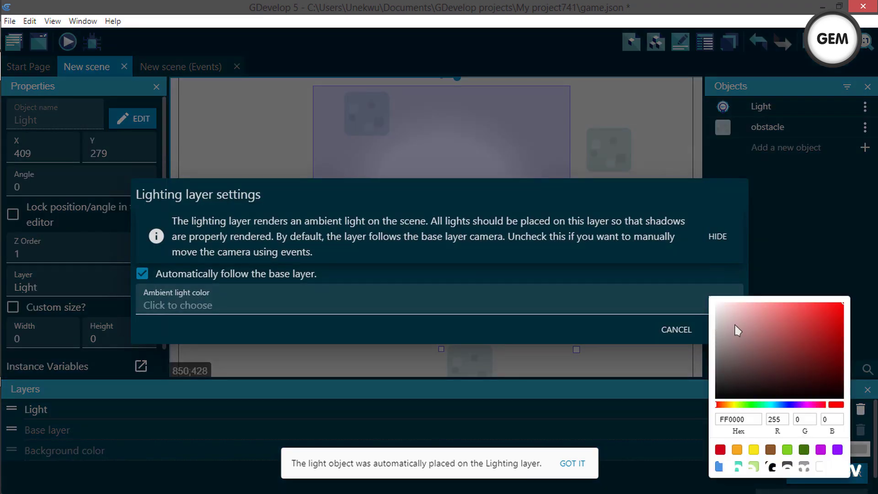
{"action": "left_click", "coordinate": [720, 322]}
{"action": "left_click_drag", "start_coordinate": [719, 321], "coordinate": [704, 331]}
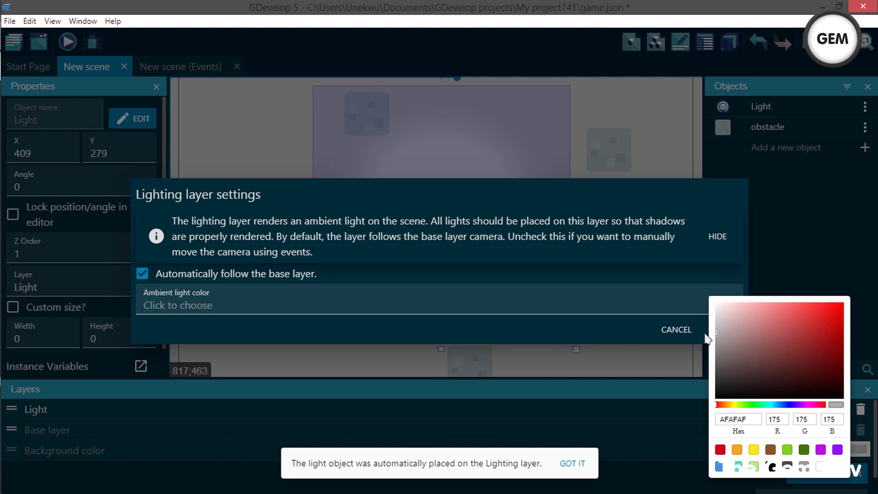
{"action": "left_click", "coordinate": [627, 325]}
{"action": "left_click", "coordinate": [716, 330]}
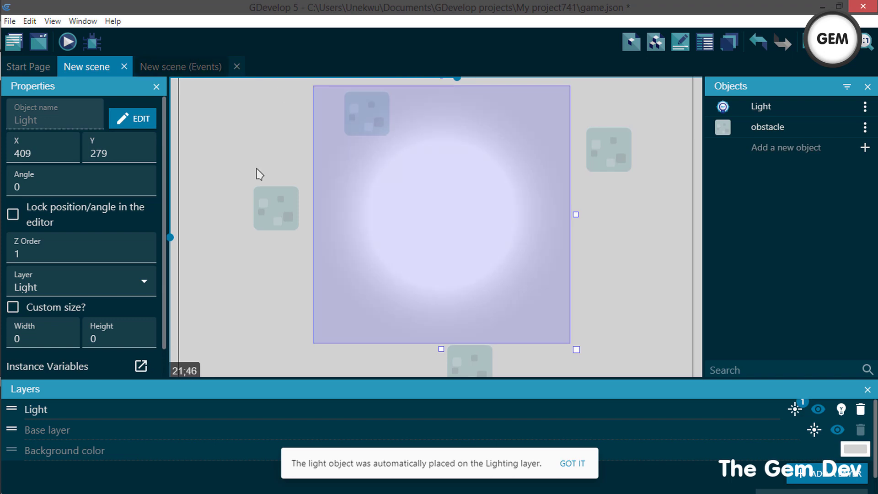
- Add a new empty event to the New scene events sheet
{"action": "left_click", "coordinate": [226, 66]}
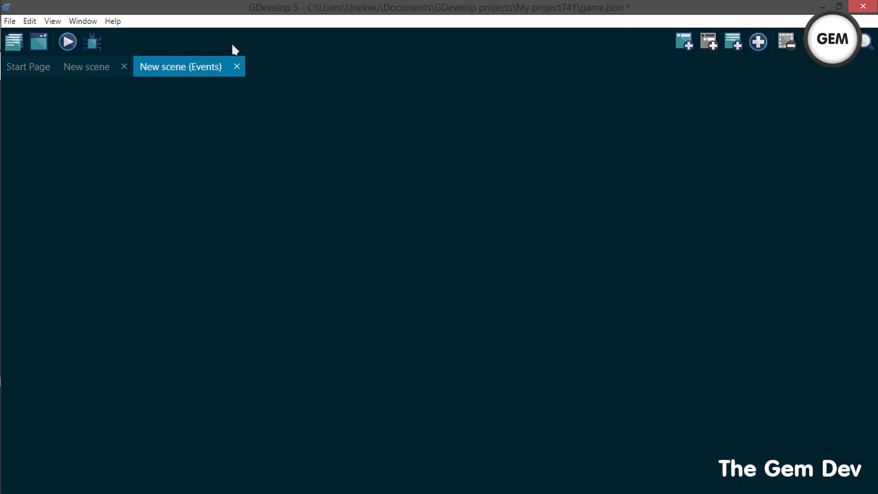
{"action": "left_click", "coordinate": [683, 42]}
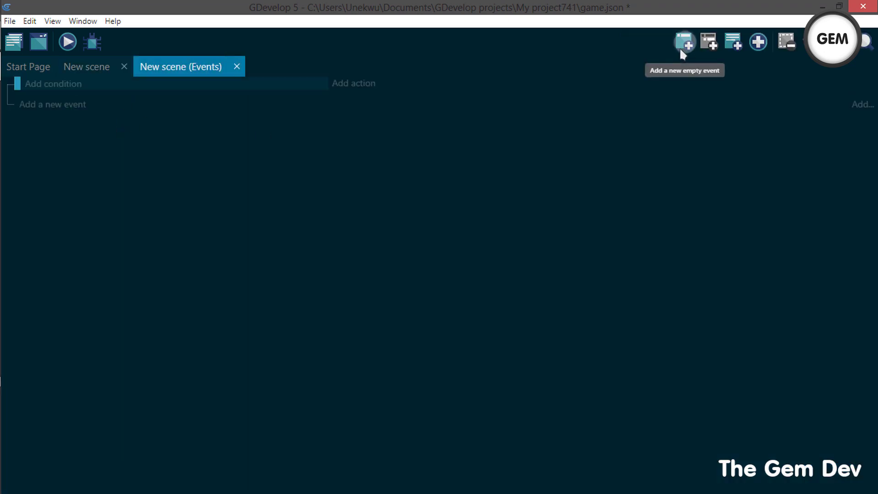
- Look through the conditions available for the Light and obstacle objects, and cancel without adding one
{"action": "left_click", "coordinate": [72, 84]}
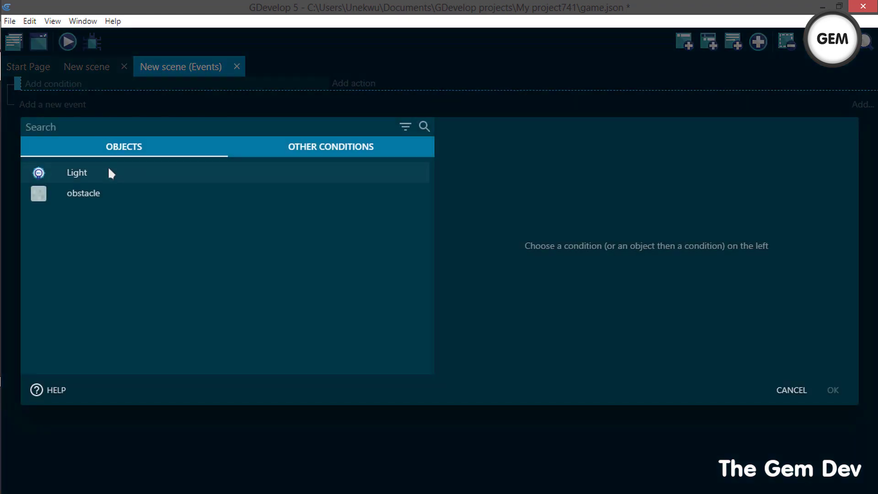
{"action": "left_click", "coordinate": [346, 177]}
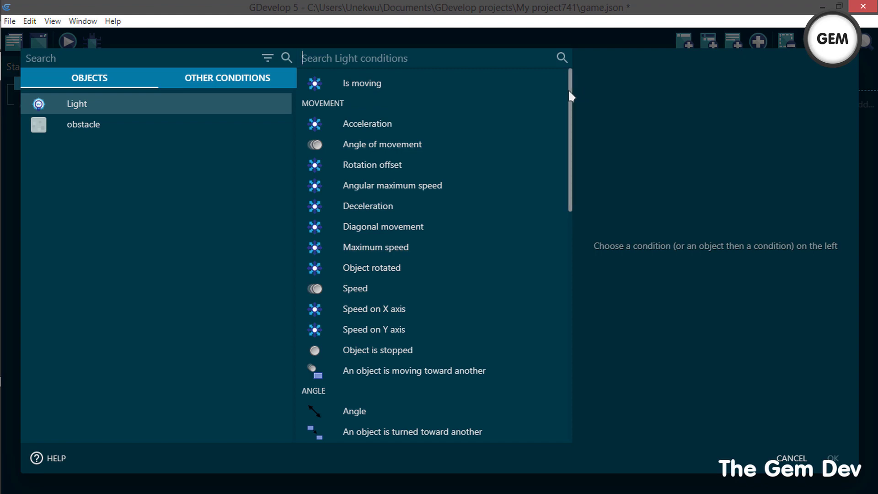
{"action": "left_click_drag", "start_coordinate": [571, 133], "coordinate": [572, 46]}
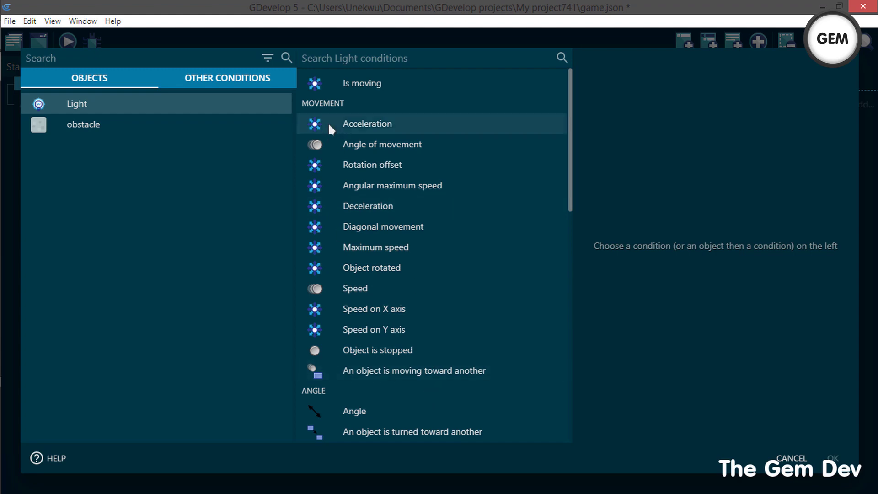
{"action": "left_click", "coordinate": [121, 130]}
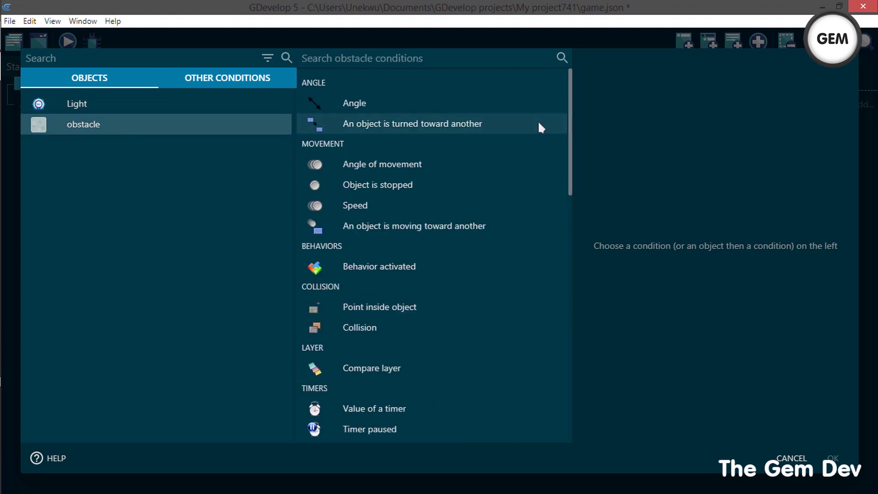
{"action": "left_click_drag", "start_coordinate": [571, 131], "coordinate": [553, 134]}
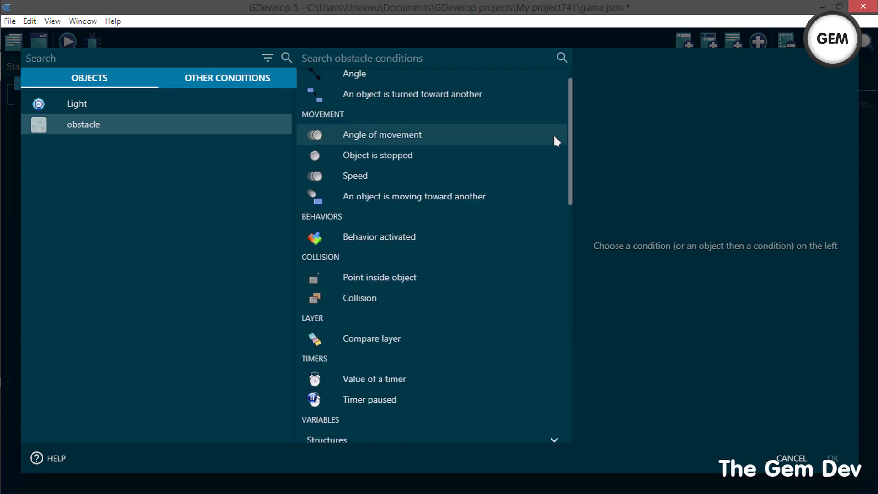
{"action": "left_click", "coordinate": [791, 457]}
- Start a new action for the Light object and view the parameters of its color and radius actions
{"action": "left_click", "coordinate": [354, 84]}
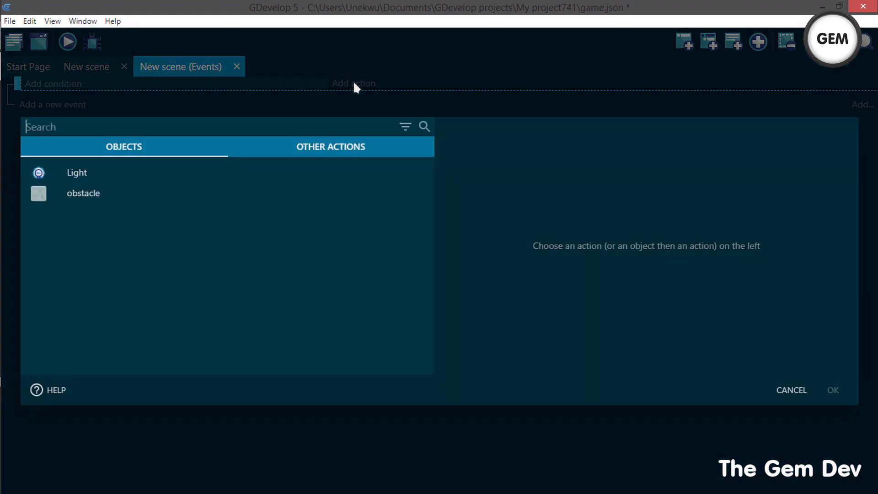
{"action": "left_click", "coordinate": [159, 177]}
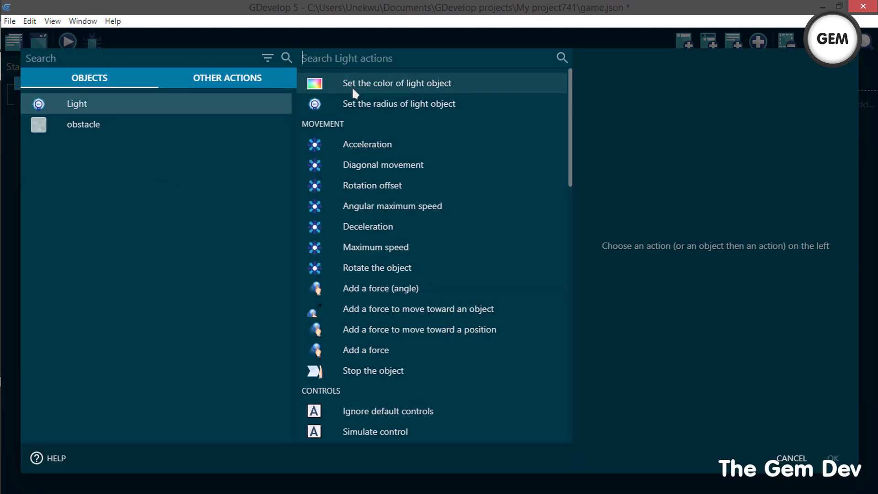
{"action": "left_click", "coordinate": [411, 87]}
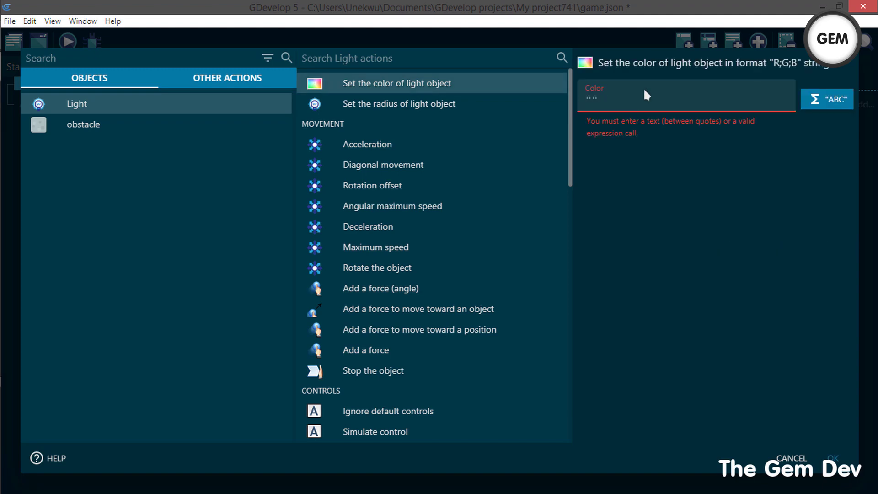
{"action": "left_click", "coordinate": [423, 105]}
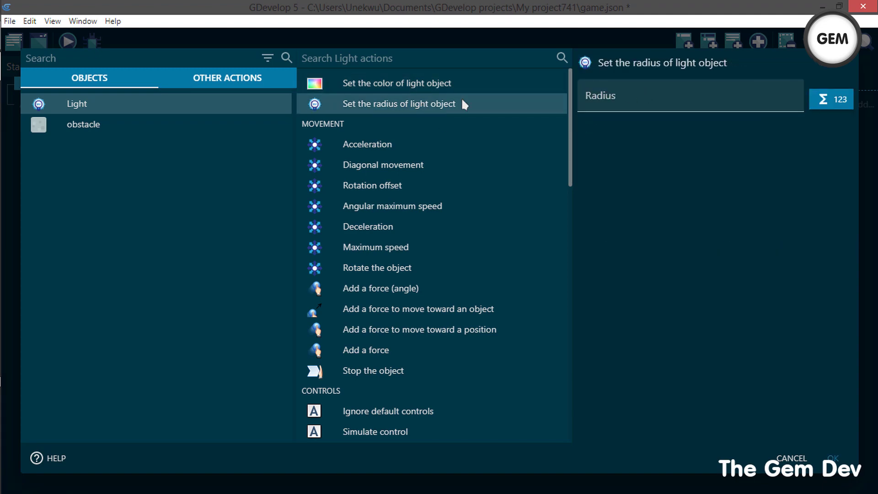
{"action": "left_click", "coordinate": [621, 91]}
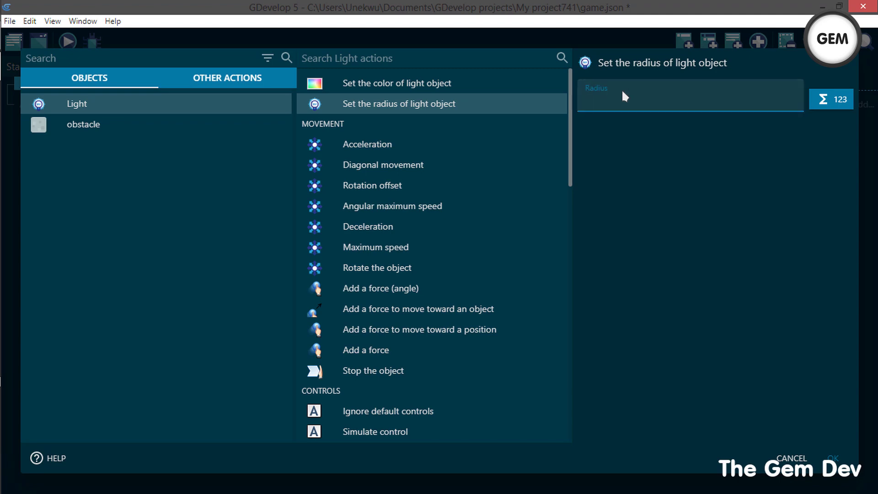
- Add the action that sets the Light object's color to "100;200;50", and preview the scene before closing the preview
{"action": "left_click", "coordinate": [448, 81]}
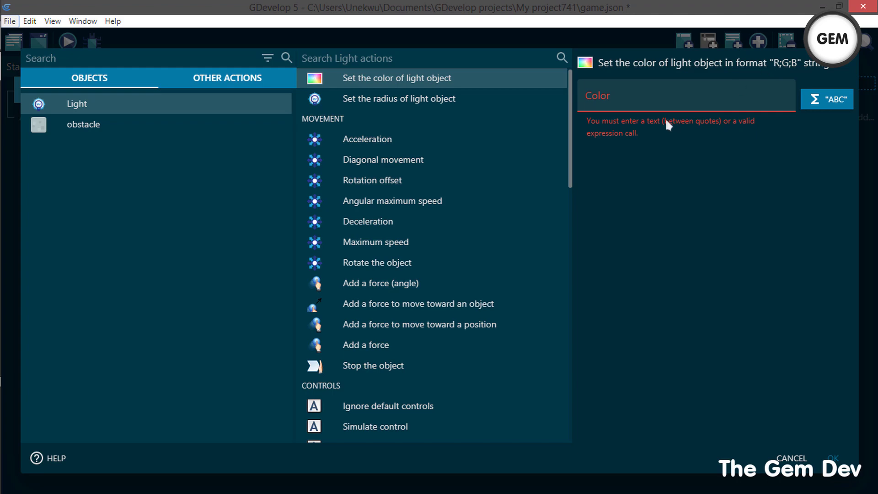
{"action": "left_click", "coordinate": [661, 106]}
{"action": "type", "text": "\"\""}
{"action": "key", "text": "Right"}
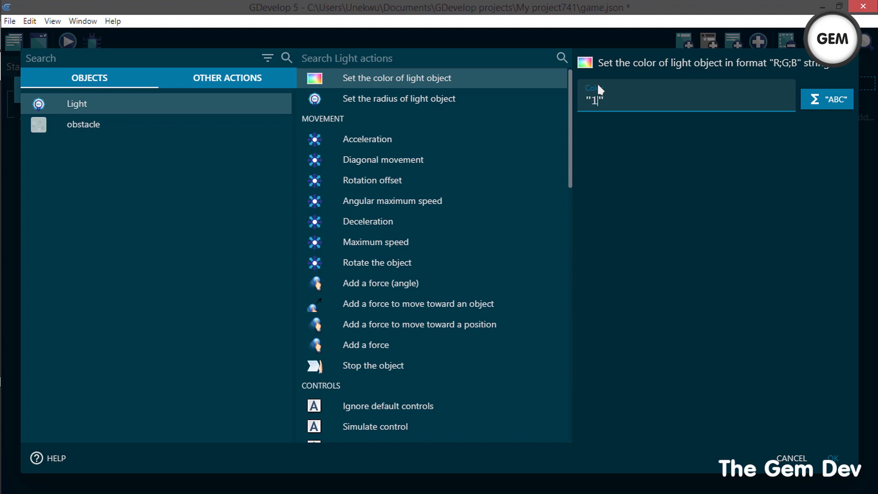
{"action": "type", "text": "100;200;50"}
{"action": "left_click", "coordinate": [835, 461]}
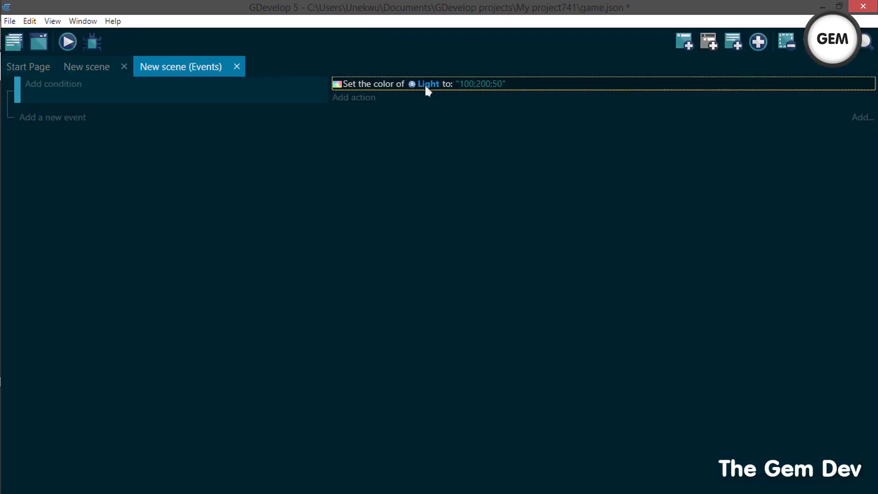
{"action": "left_click", "coordinate": [71, 44]}
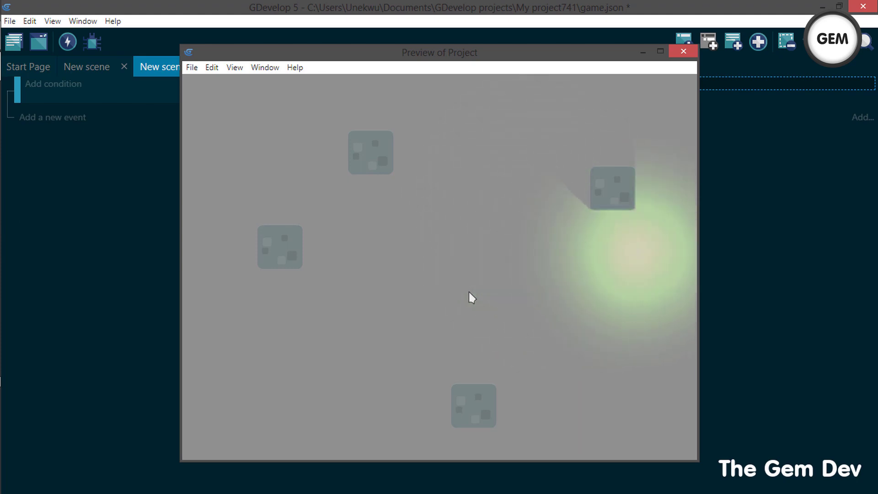
{"action": "left_click", "coordinate": [684, 52]}
- Add an action that sets the Light object's radius to 500, and preview the scene before closing the preview
{"action": "left_click", "coordinate": [339, 97]}
{"action": "left_click", "coordinate": [69, 172]}
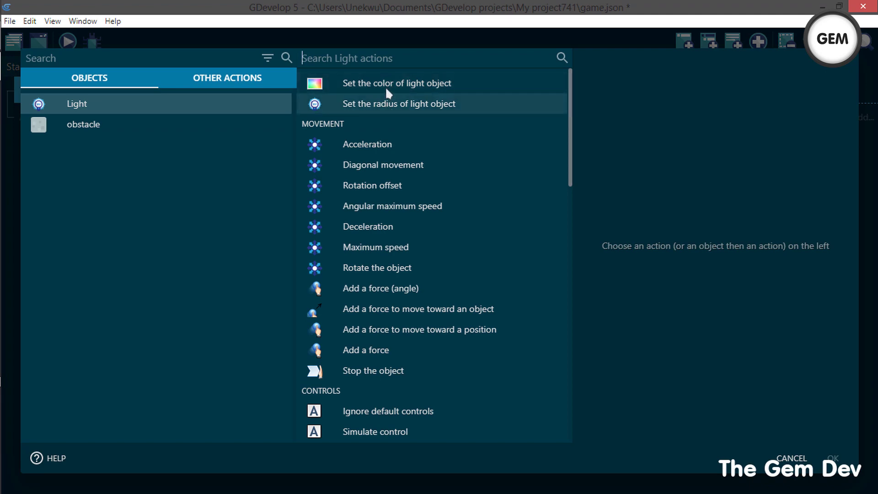
{"action": "left_click", "coordinate": [398, 104]}
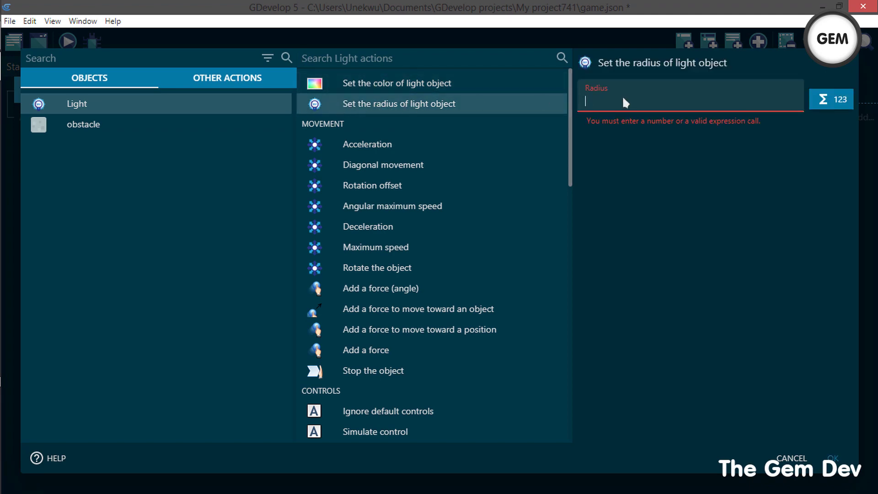
{"action": "type", "text": "500"}
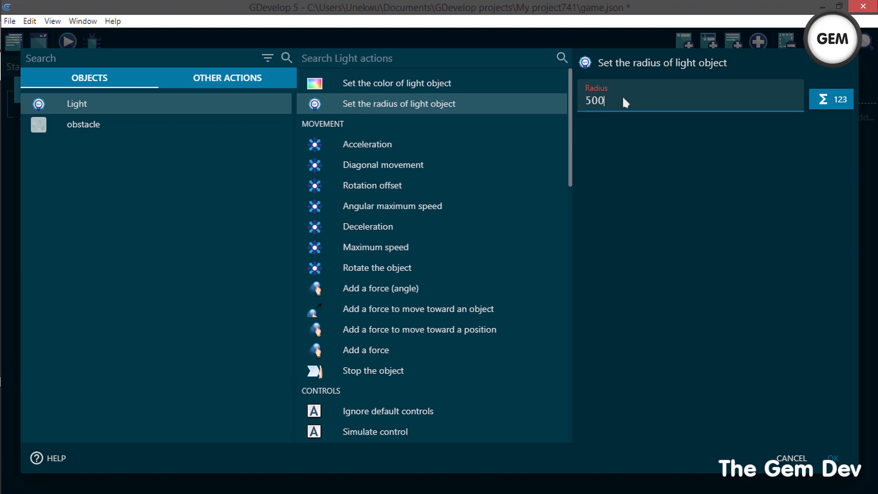
{"action": "left_click", "coordinate": [832, 458]}
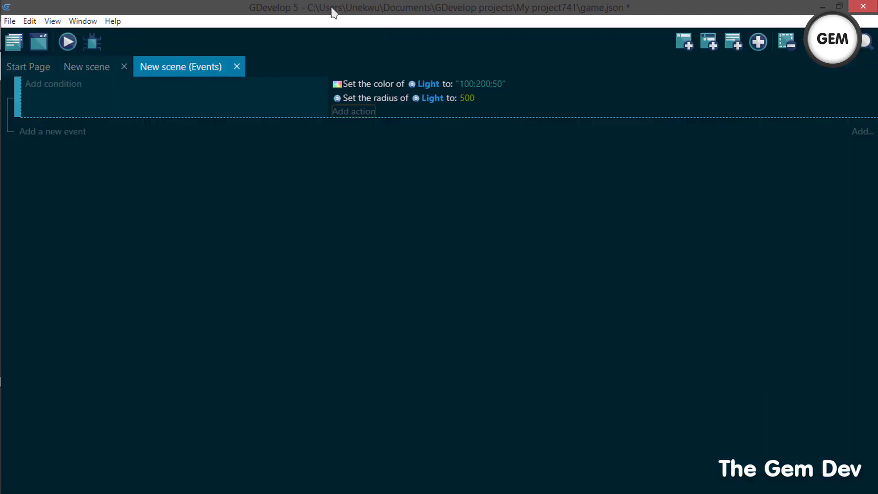
{"action": "left_click", "coordinate": [68, 42]}
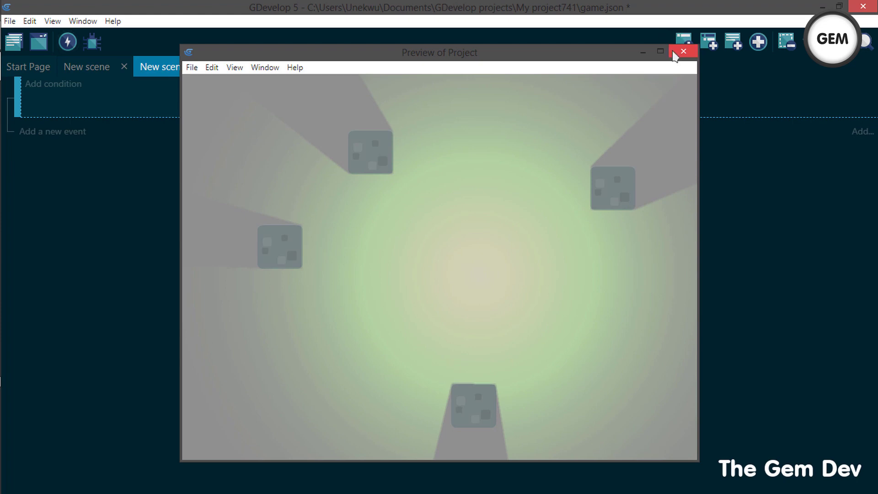
{"action": "left_click", "coordinate": [673, 53]}
- Look through the actions available for the obstacle object, and cancel without adding one
{"action": "left_click", "coordinate": [353, 113]}
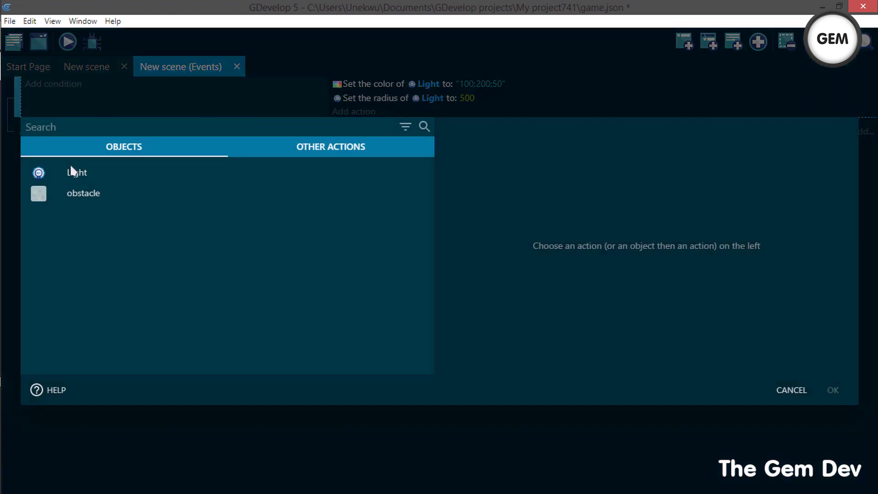
{"action": "left_click", "coordinate": [67, 192]}
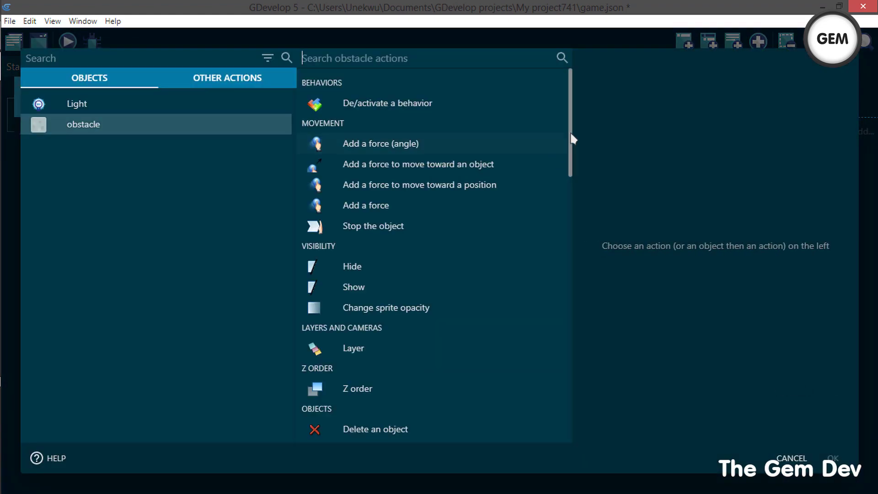
{"action": "mouse_move", "coordinate": [572, 138]}
{"action": "left_mouse_down"}
{"action": "mouse_move", "coordinate": [556, 361]}
{"action": "mouse_move", "coordinate": [572, 370]}
{"action": "mouse_move", "coordinate": [572, 422]}
{"action": "mouse_move", "coordinate": [567, 131]}
{"action": "left_mouse_up"}
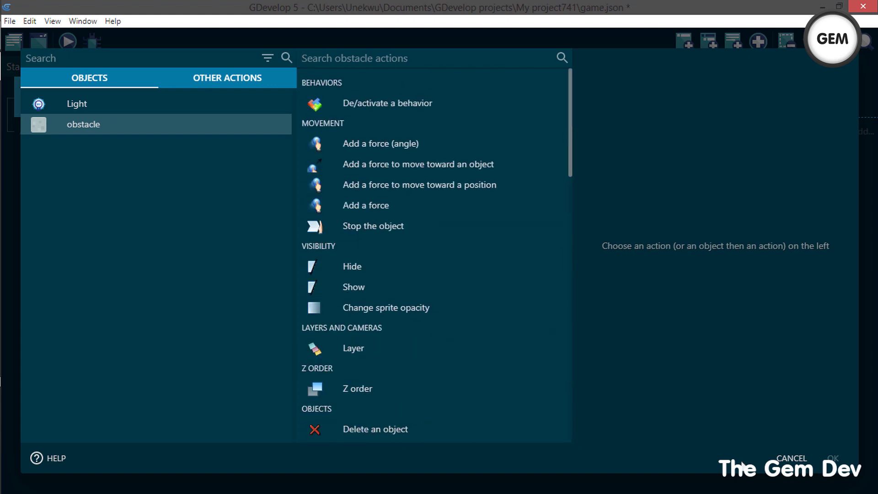
{"action": "left_click", "coordinate": [791, 458]}
- Preview the scene with the event's color and radius actions, close the preview, and return to the scene editor
{"action": "left_click", "coordinate": [67, 43]}
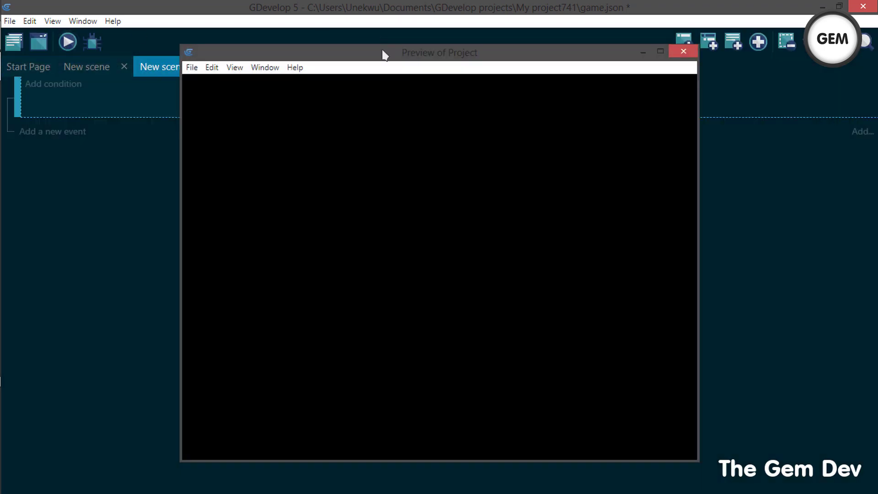
{"action": "left_click_drag", "start_coordinate": [394, 75], "coordinate": [394, 56]}
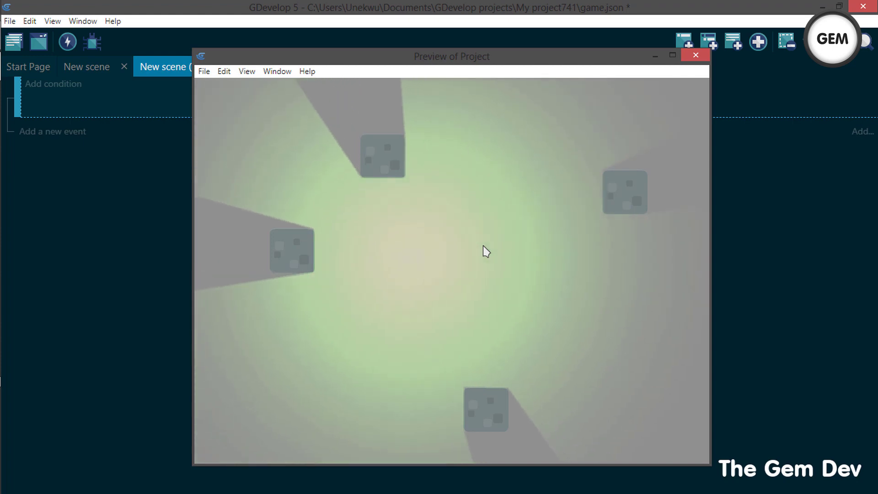
{"action": "left_click", "coordinate": [695, 55]}
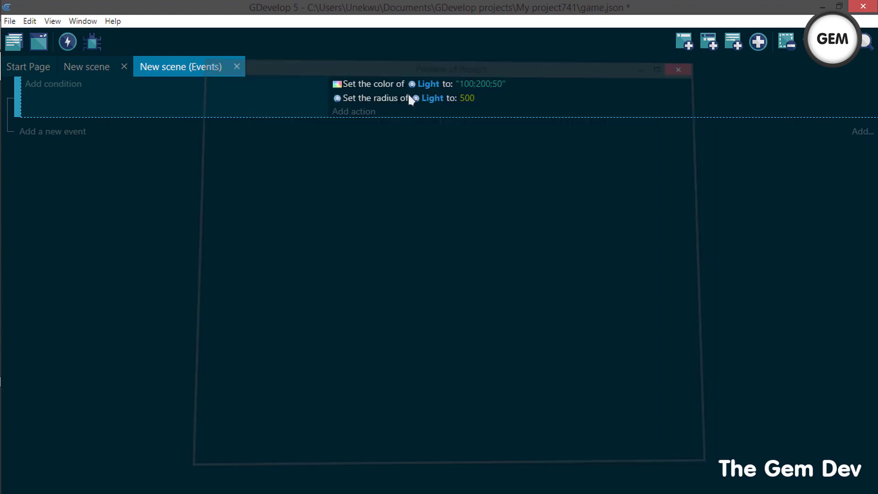
{"action": "left_click", "coordinate": [71, 64]}
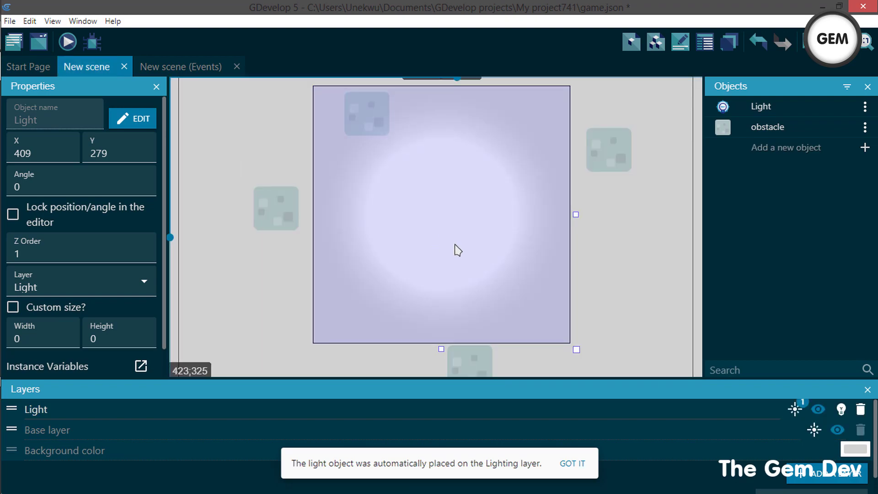